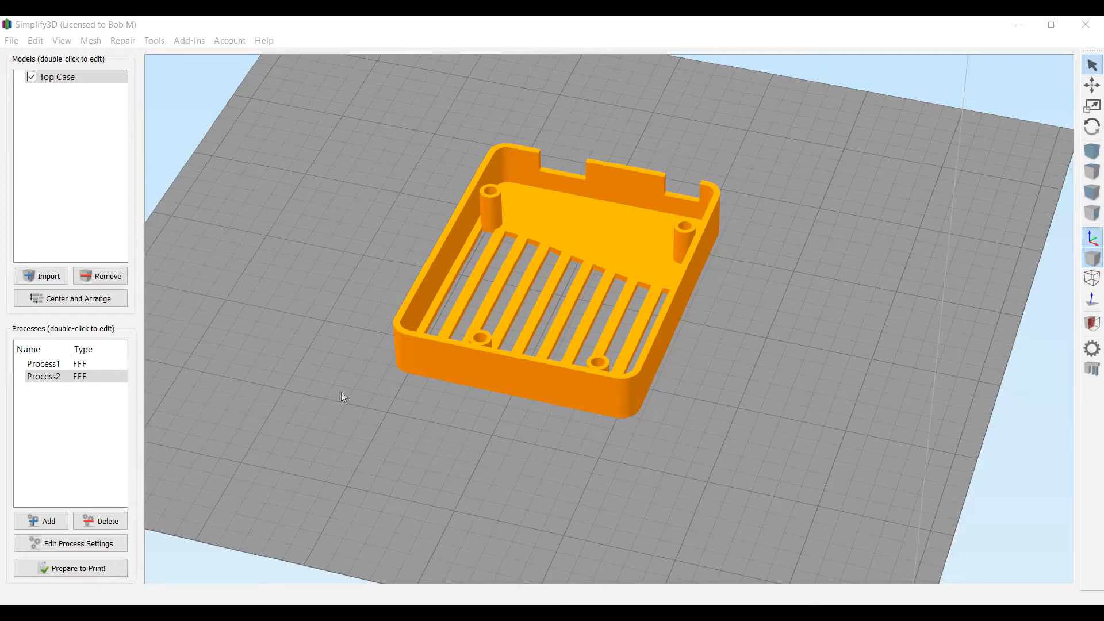
Open the settings of Process1 and review its extruder, layer and skirt/brim settings
left_click(49, 366)
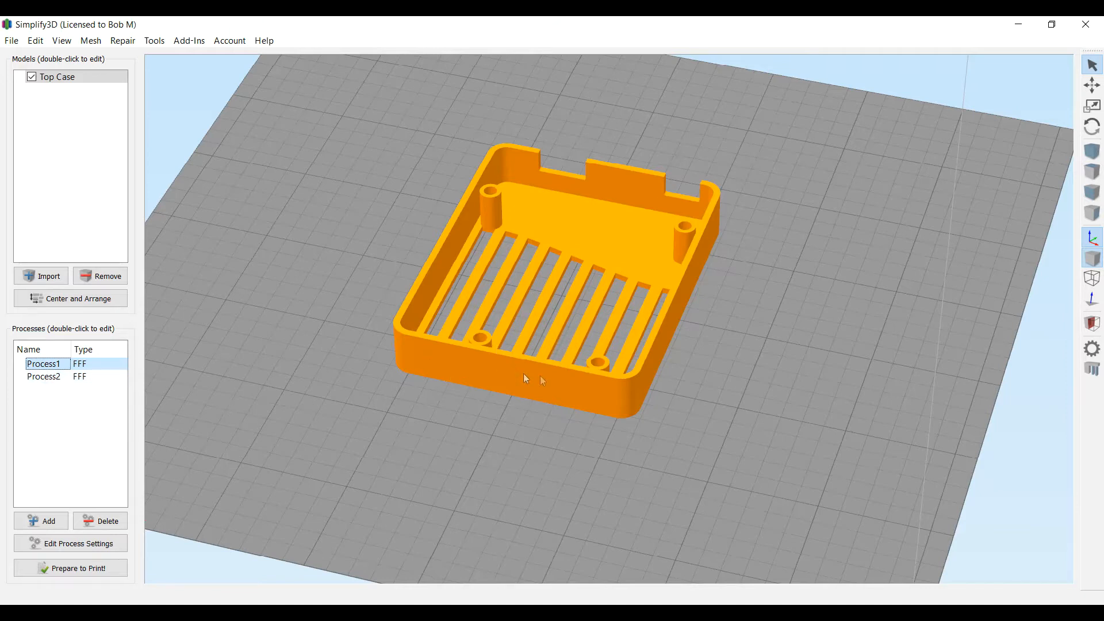
left_click(46, 378)
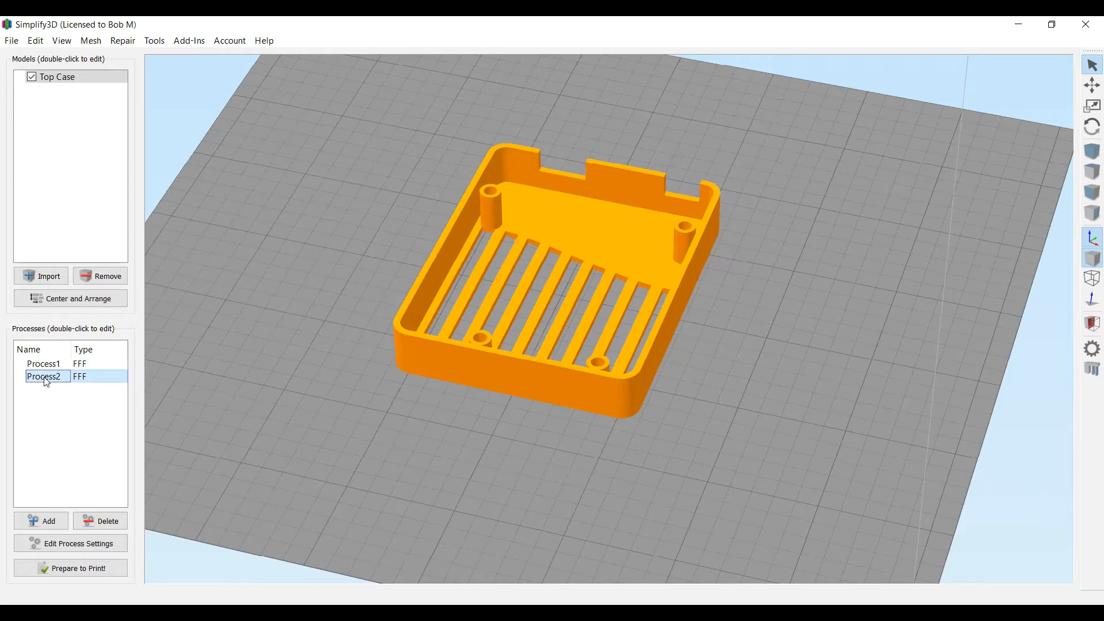
left_click(50, 366)
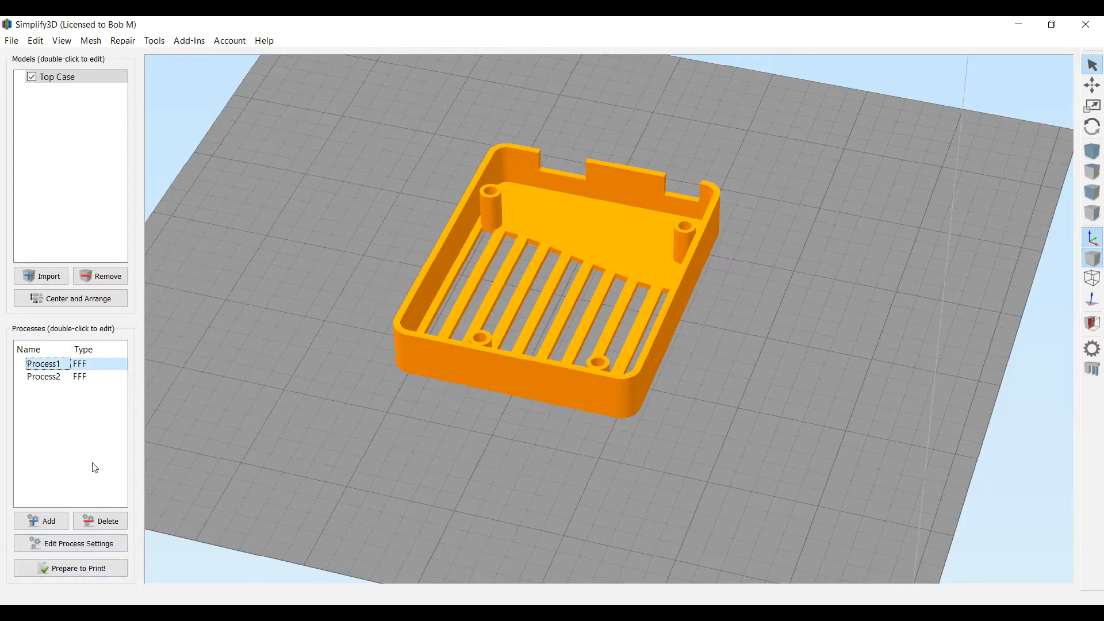
left_click(79, 545)
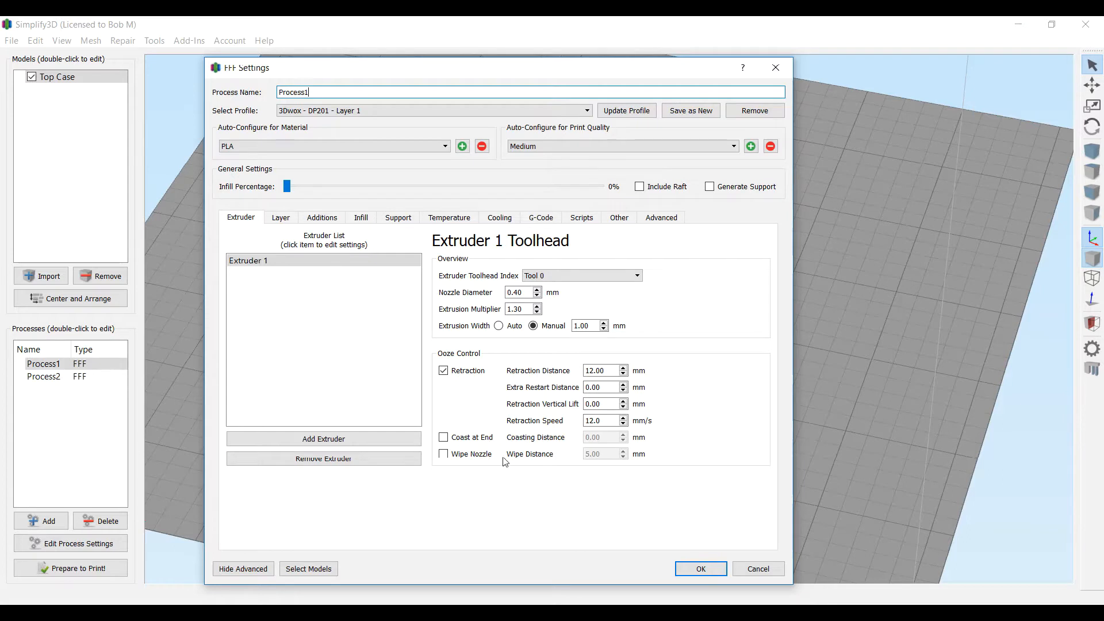
left_click(280, 218)
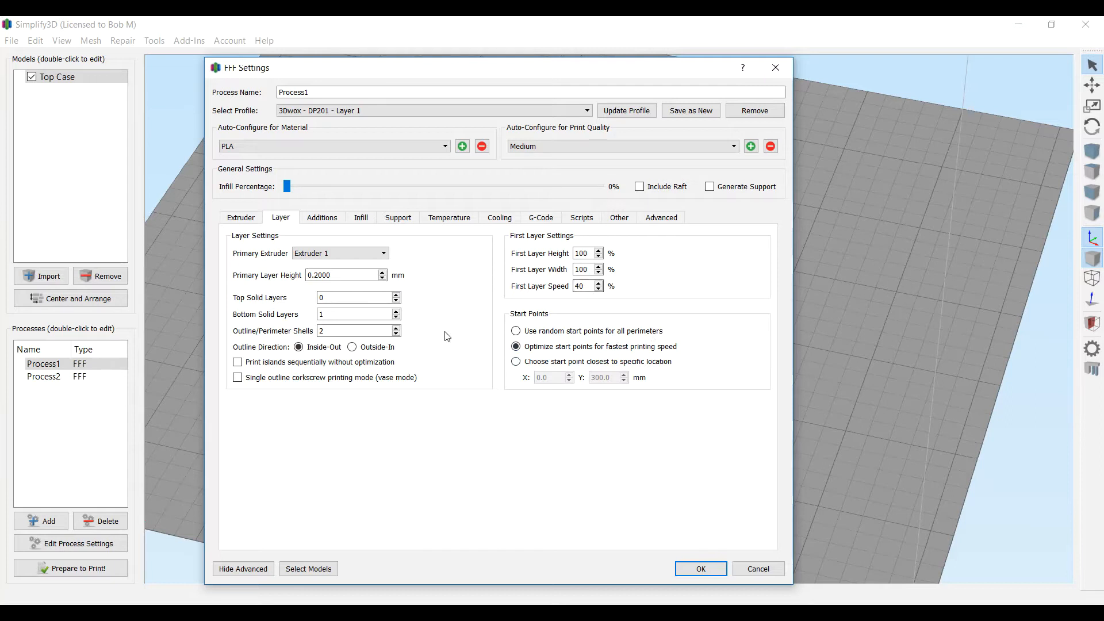
left_click(325, 218)
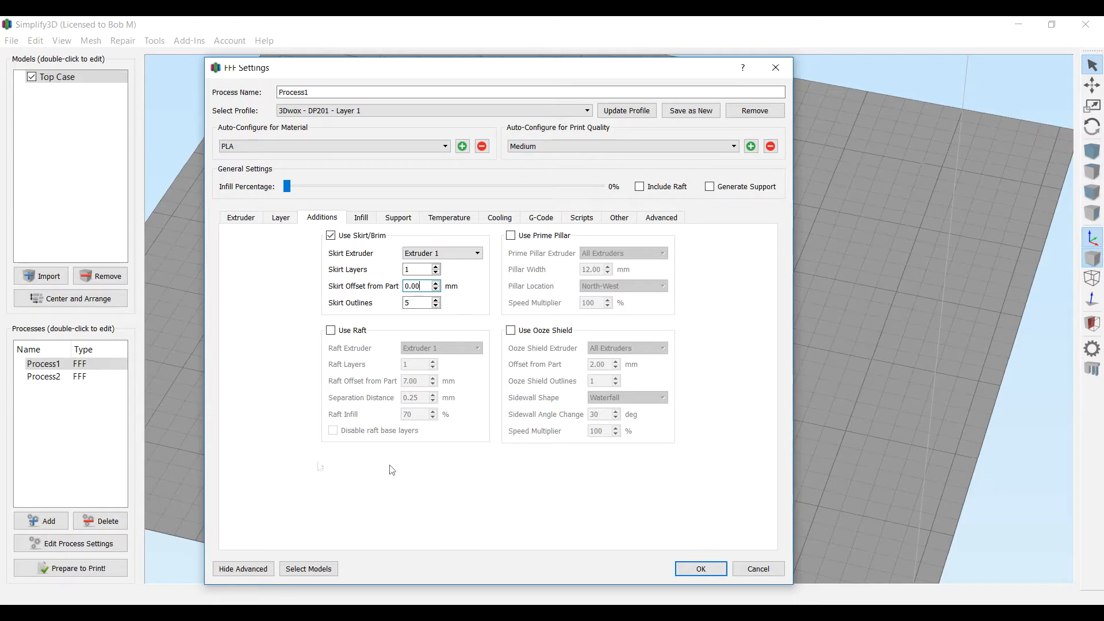
Examine the infill, support, temperature, cooling and G-code settings of Process1
left_click(362, 218)
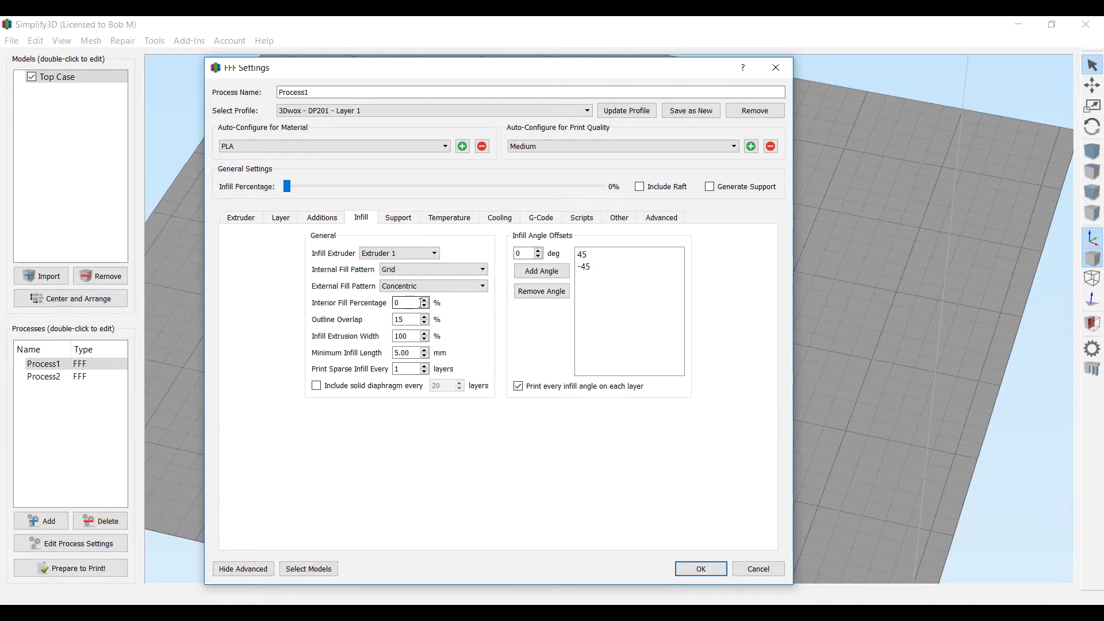
mouse_move(415, 300)
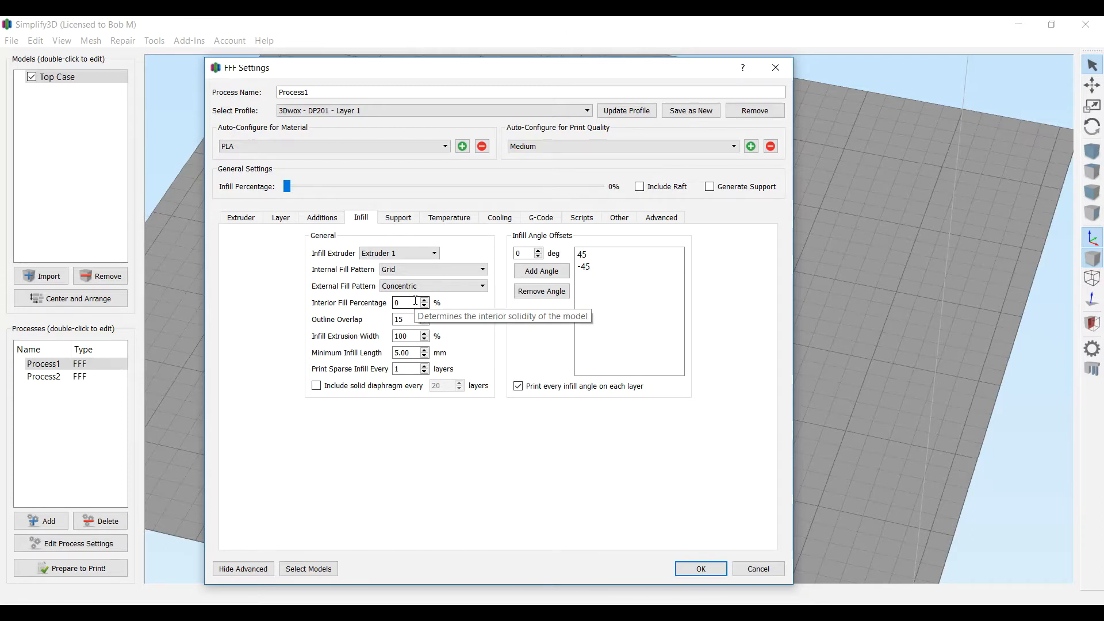
left_click(402, 302)
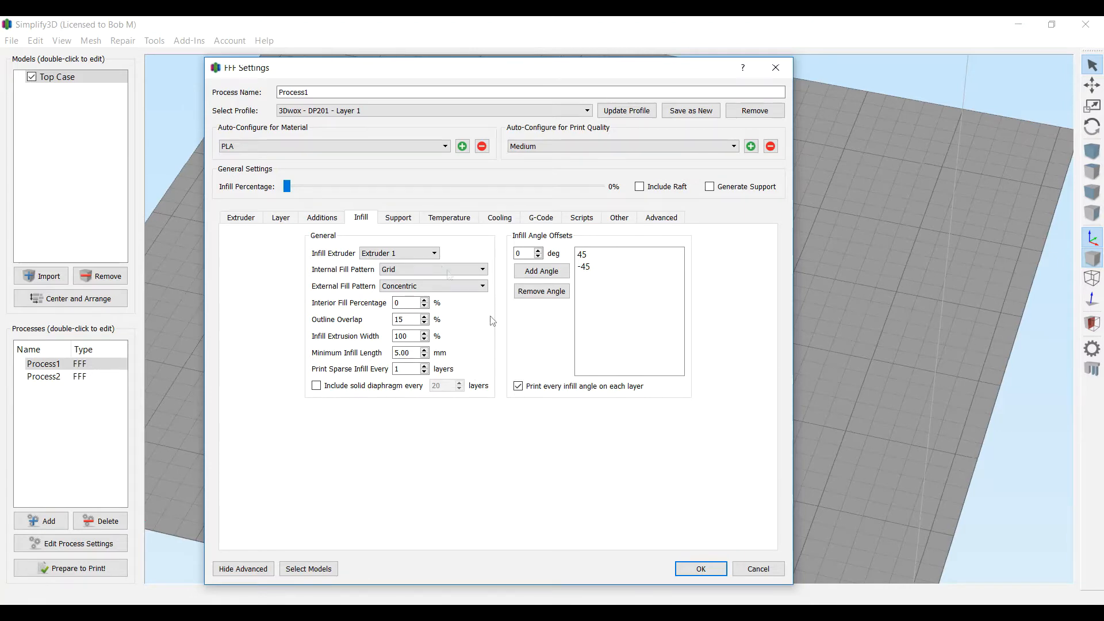
left_click(405, 221)
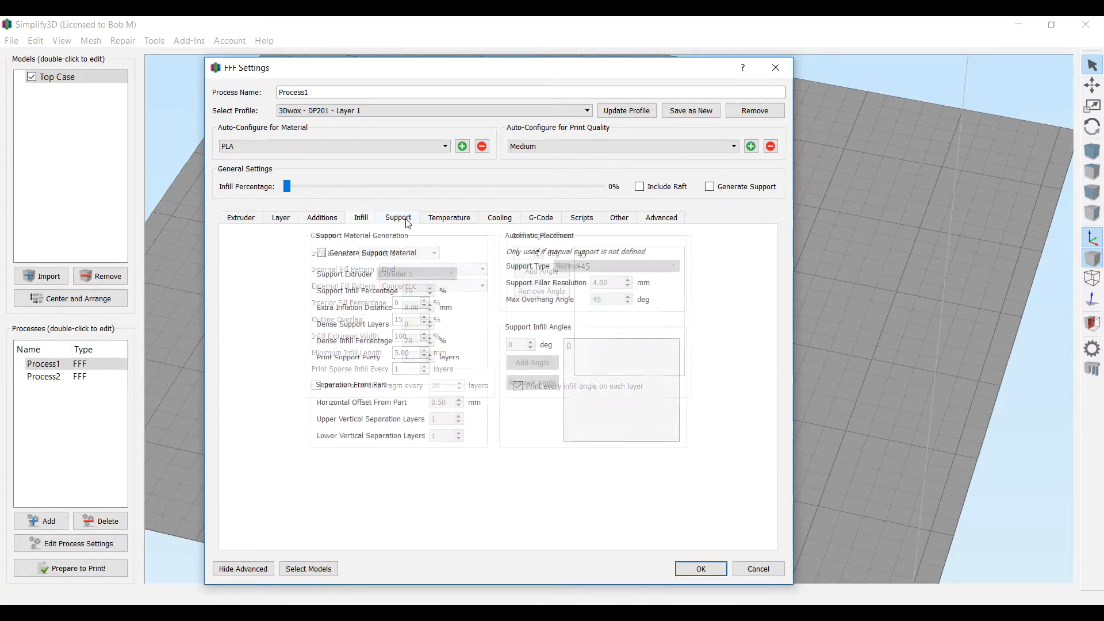
left_click(461, 221)
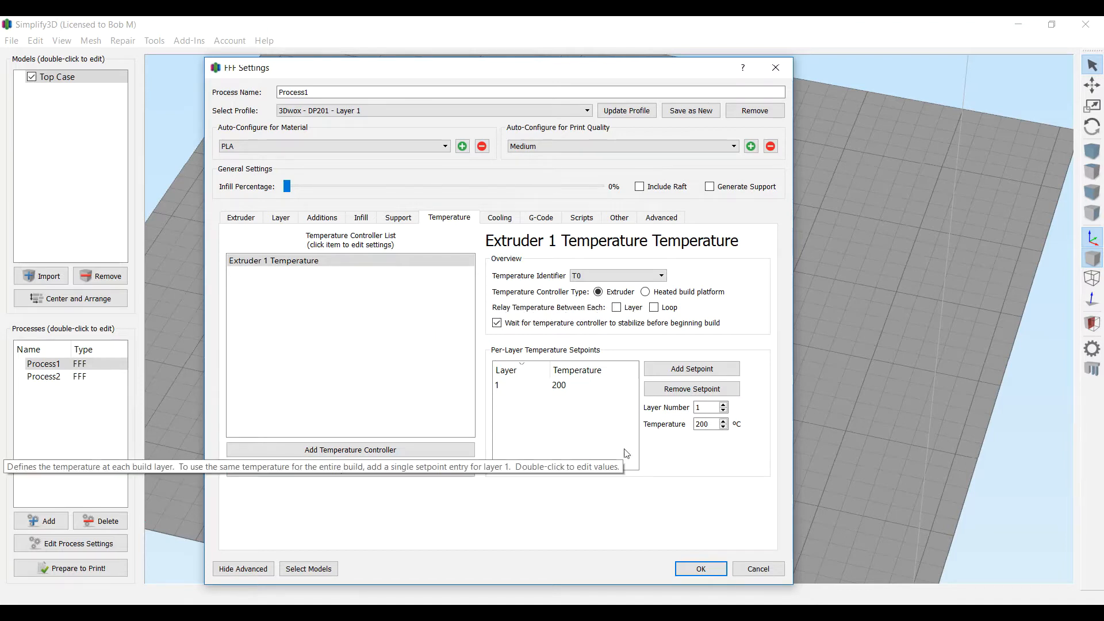
left_click(501, 218)
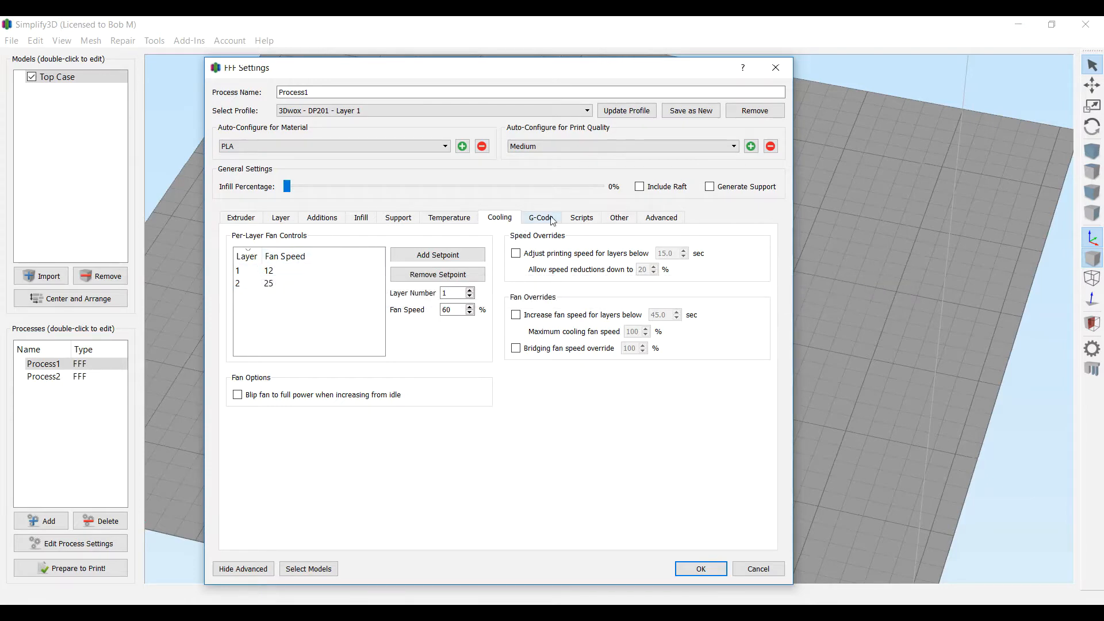
left_click(550, 218)
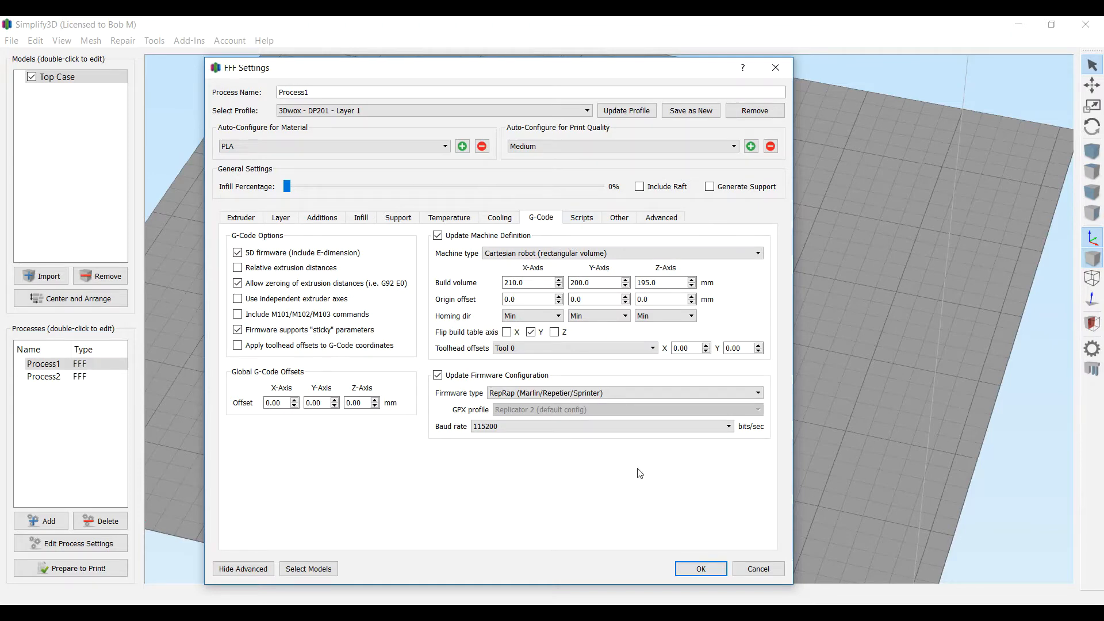
Examine the starting script of Process1 alongside its per-layer fan speeds and G-code options
left_click(583, 218)
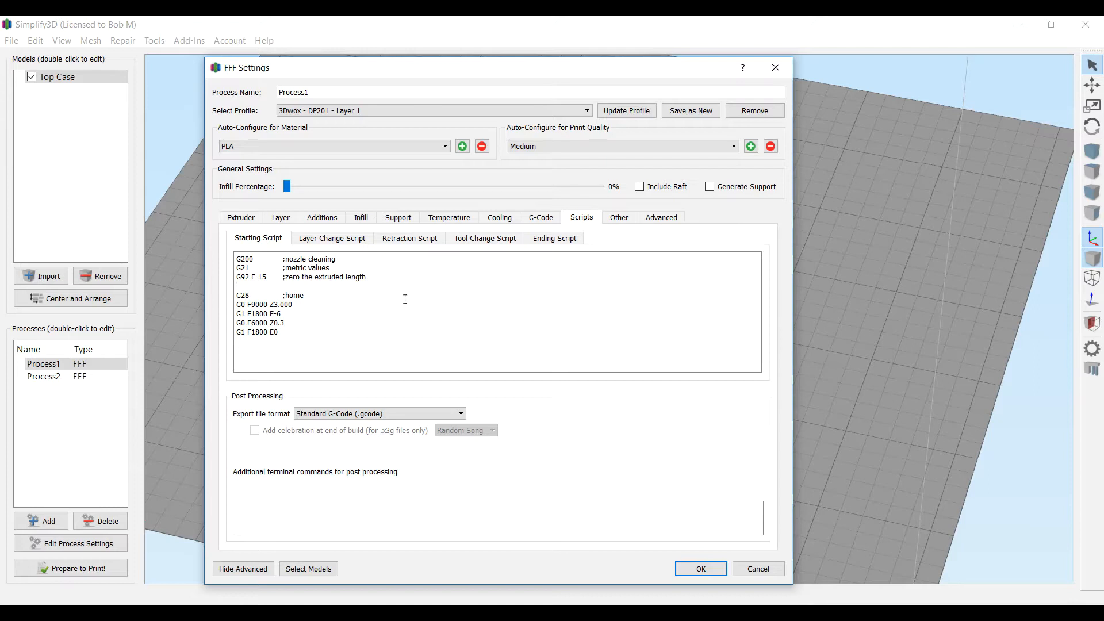
type("g10")
left_click(498, 217)
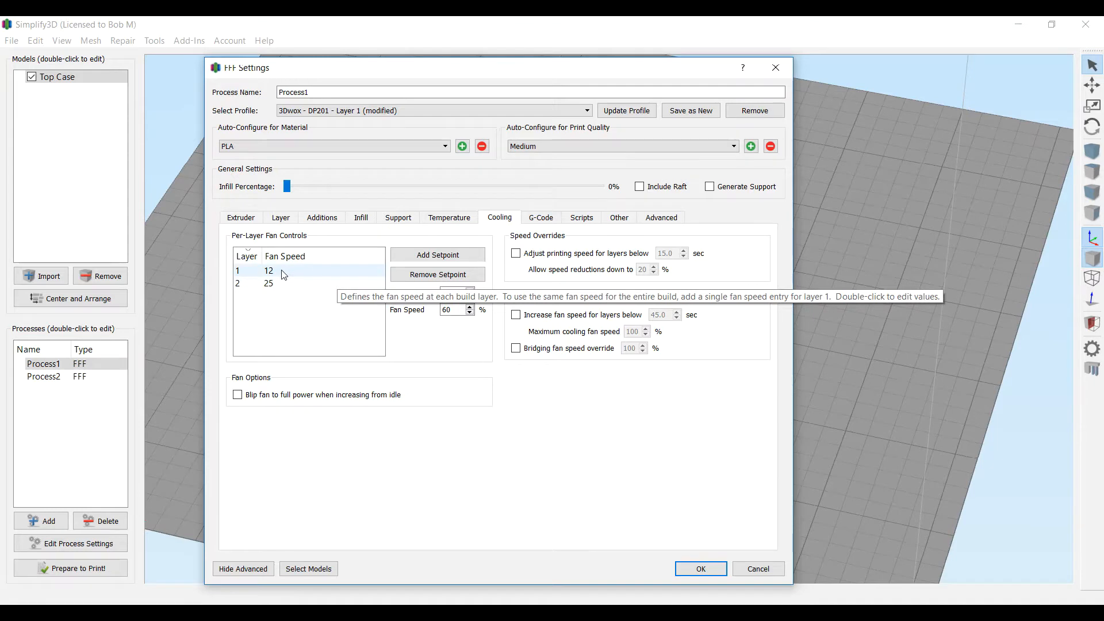
left_click(581, 218)
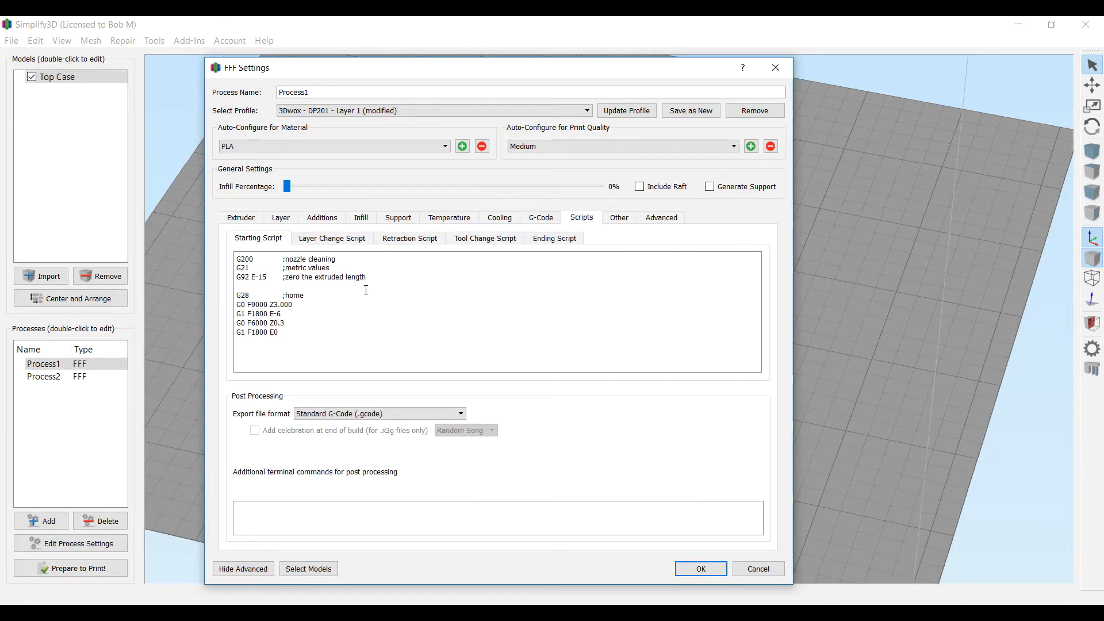
left_click(541, 217)
left_click(512, 220)
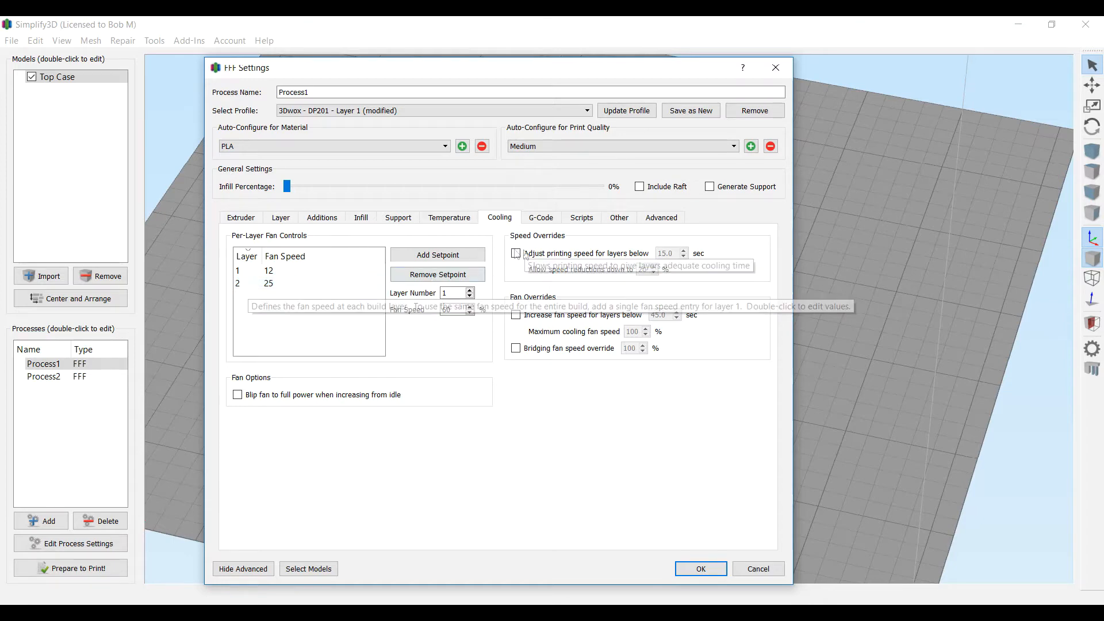
left_click(540, 218)
left_click(581, 218)
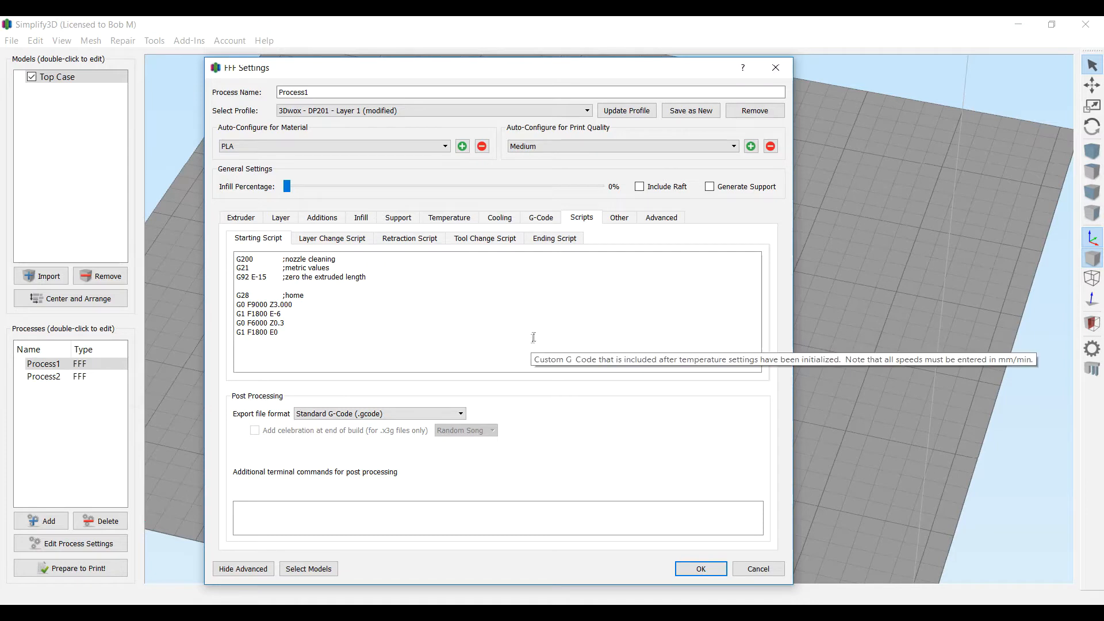
Compare the ending script of Process1 with its starting script
left_click(566, 238)
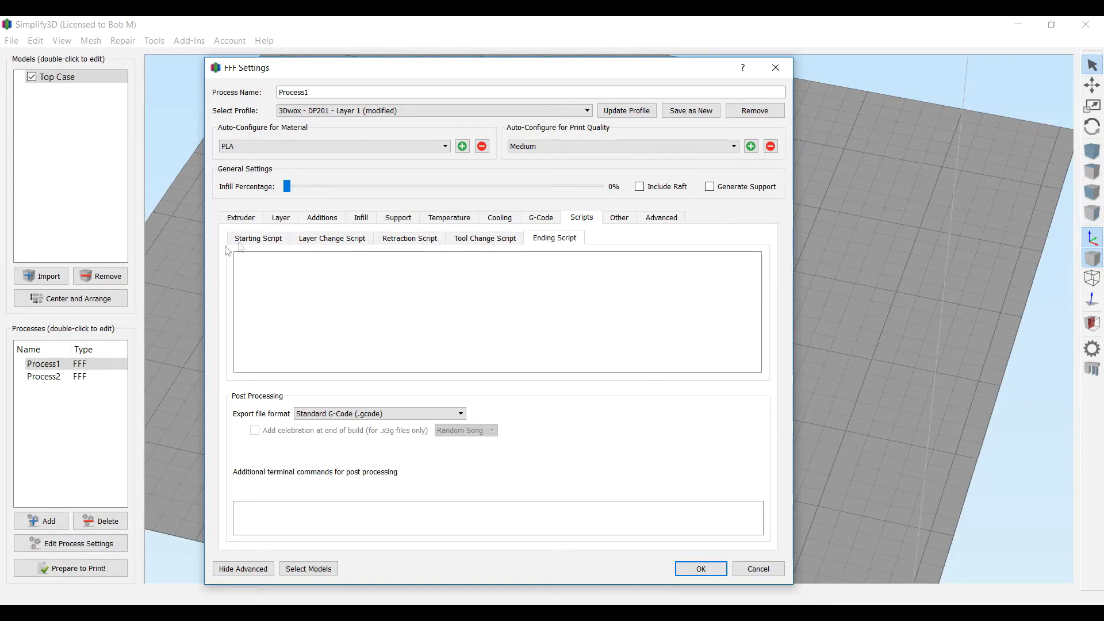
left_click(271, 240)
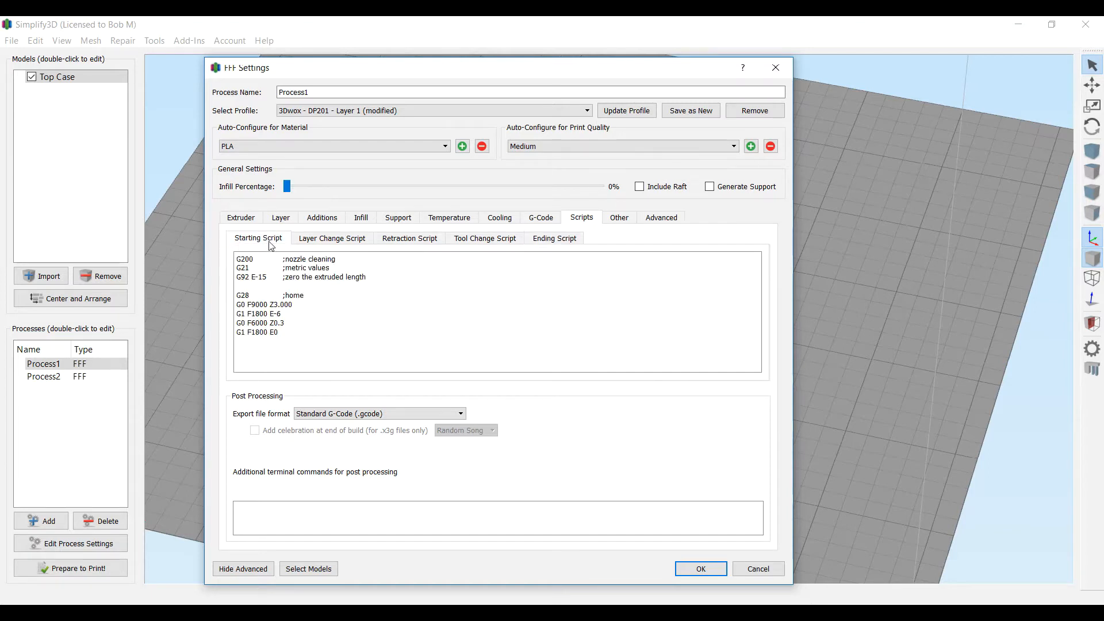
left_click(565, 240)
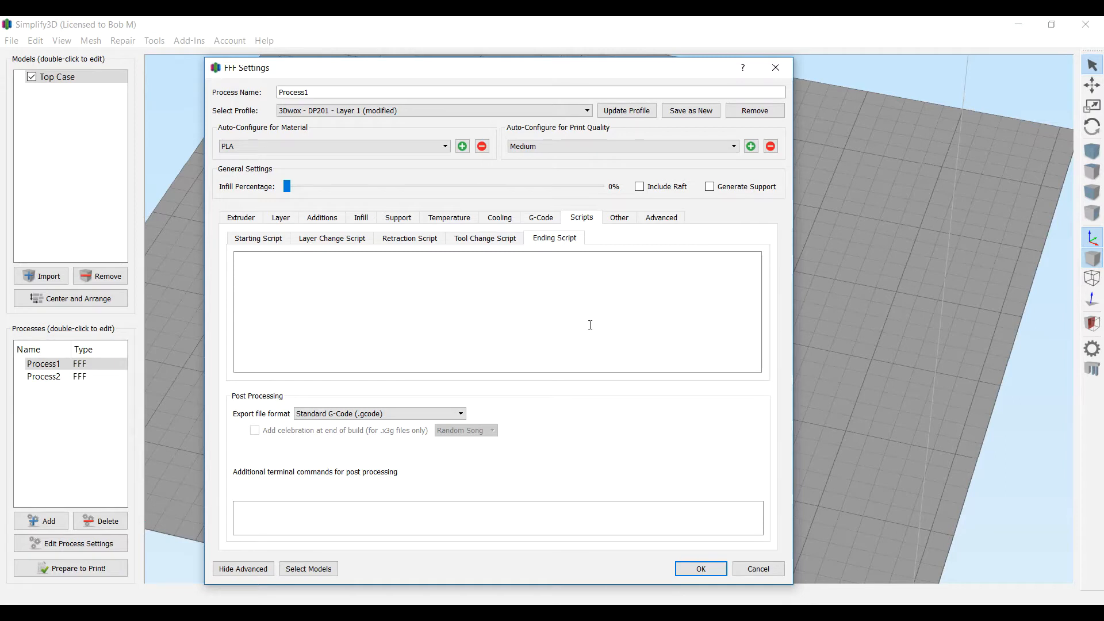
Check the speeds of Process1 and its stop-printing height against the primary layer height, and close the settings without saving
left_click(620, 219)
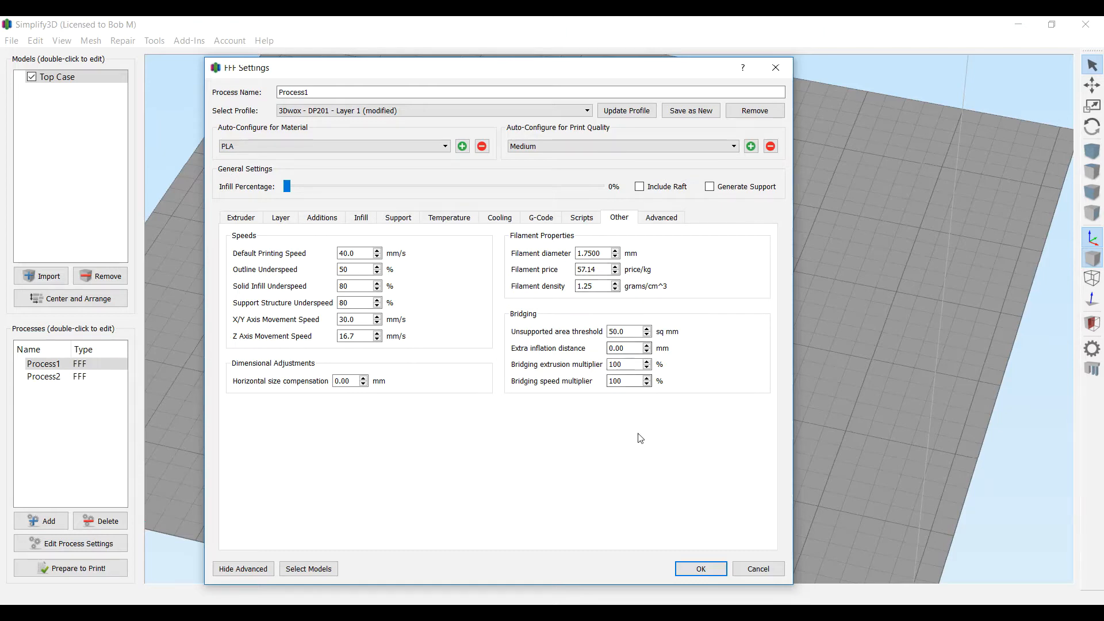
left_click(667, 219)
mouse_move(435, 389)
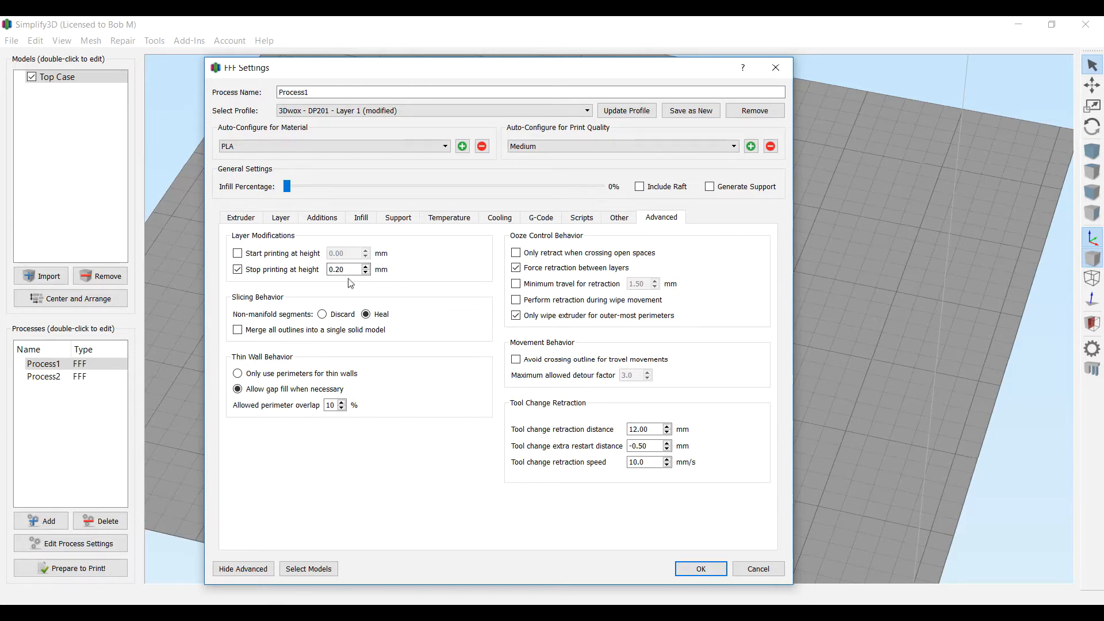
left_click(280, 220)
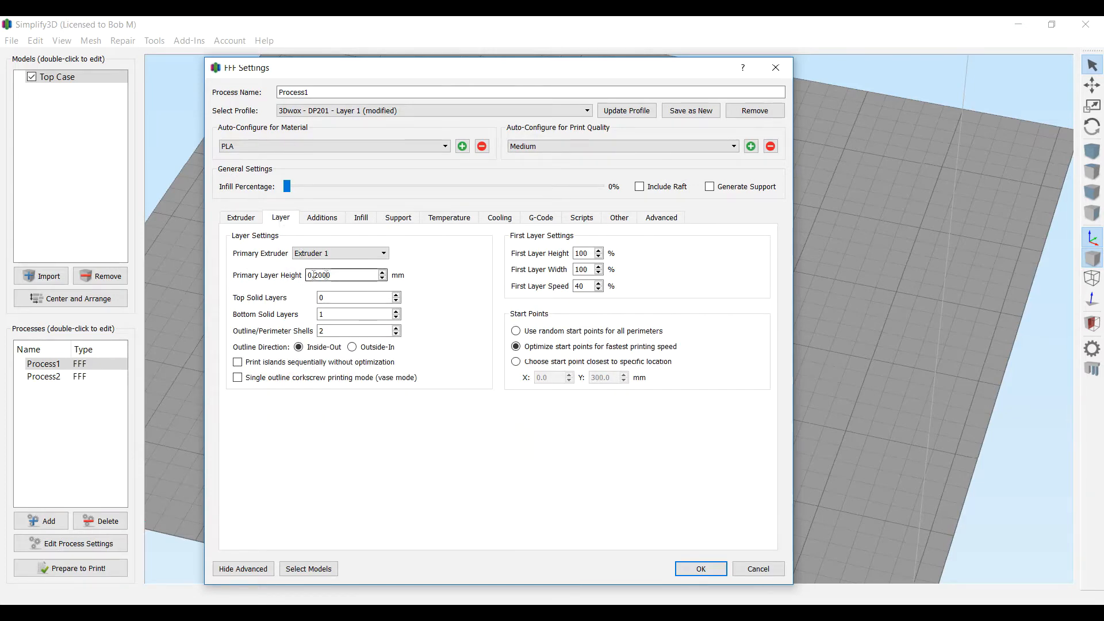
left_click(661, 218)
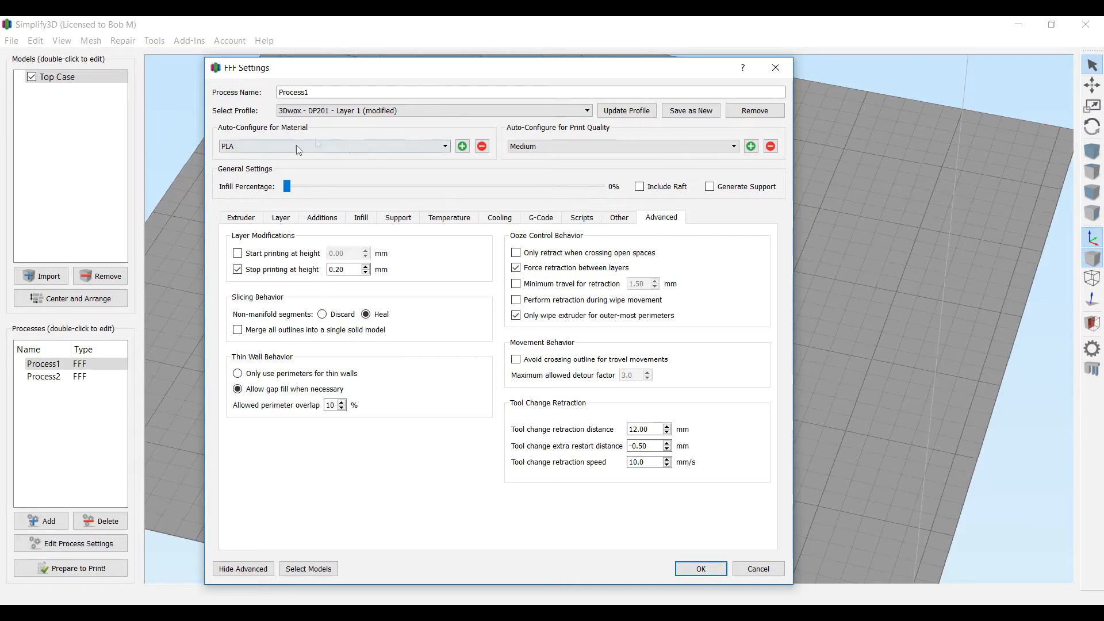
left_click(759, 569)
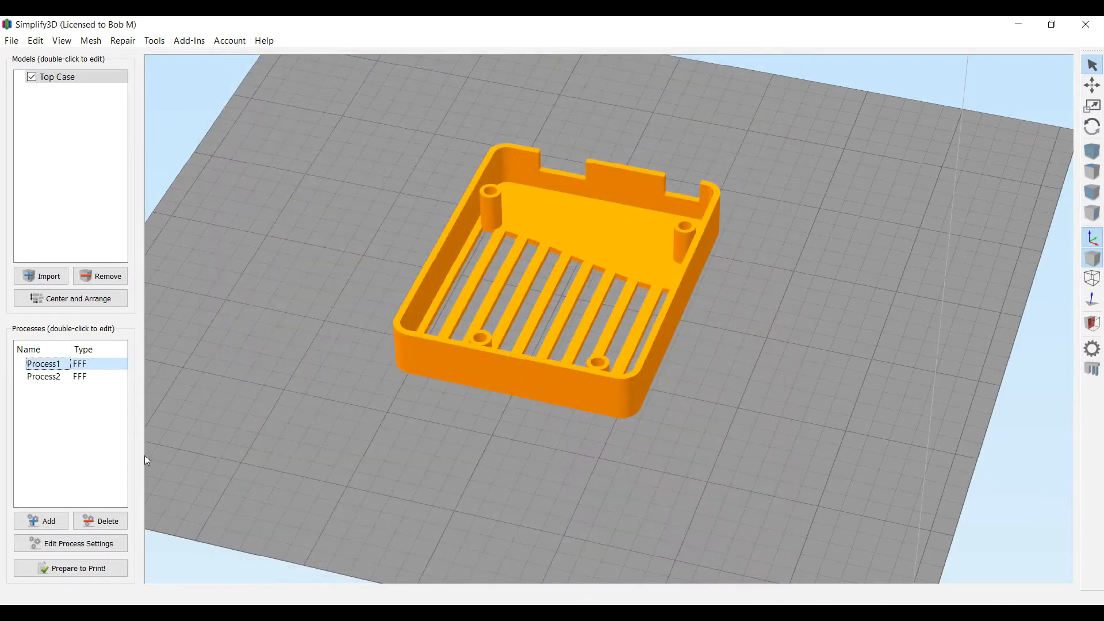
Open the settings of Process2 and review its extruder, layer, skirt/brim and infill settings
left_click(44, 377)
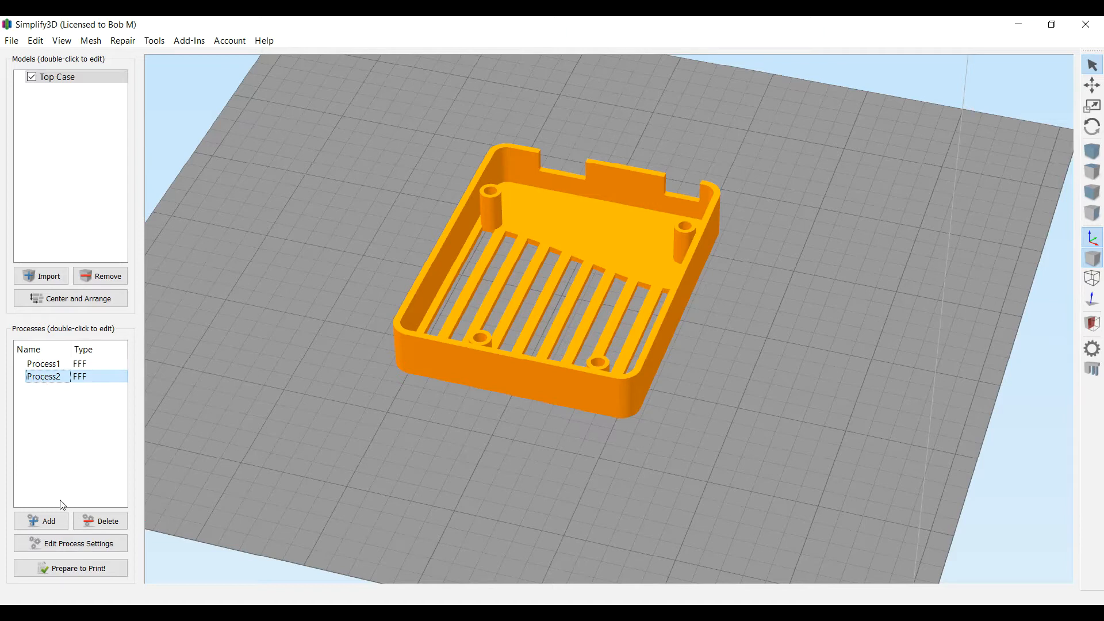
left_click(79, 546)
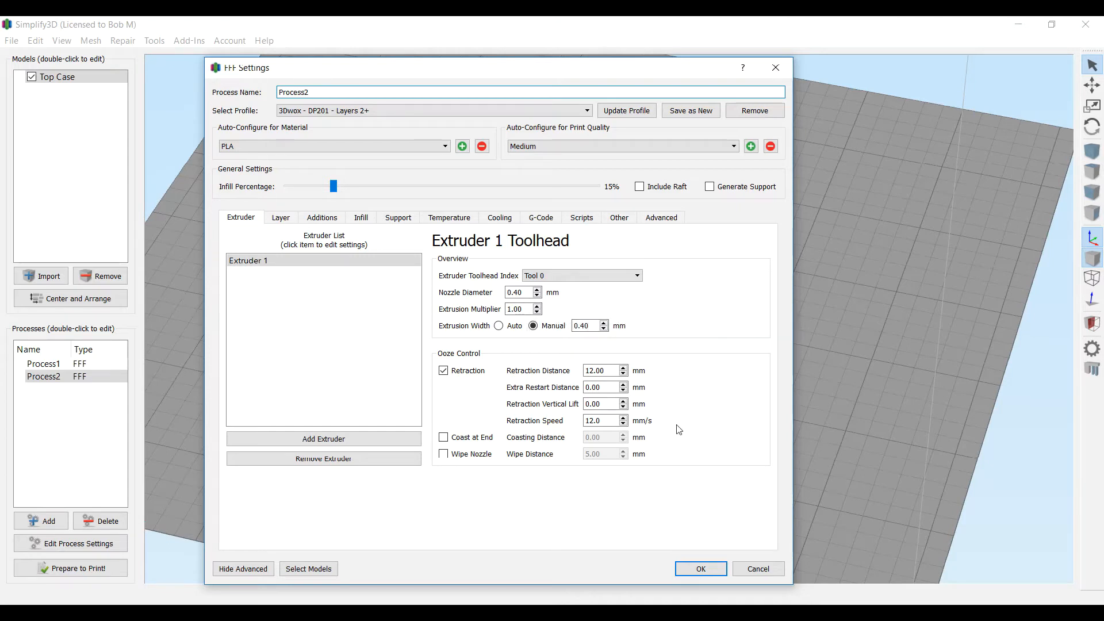
left_click(281, 217)
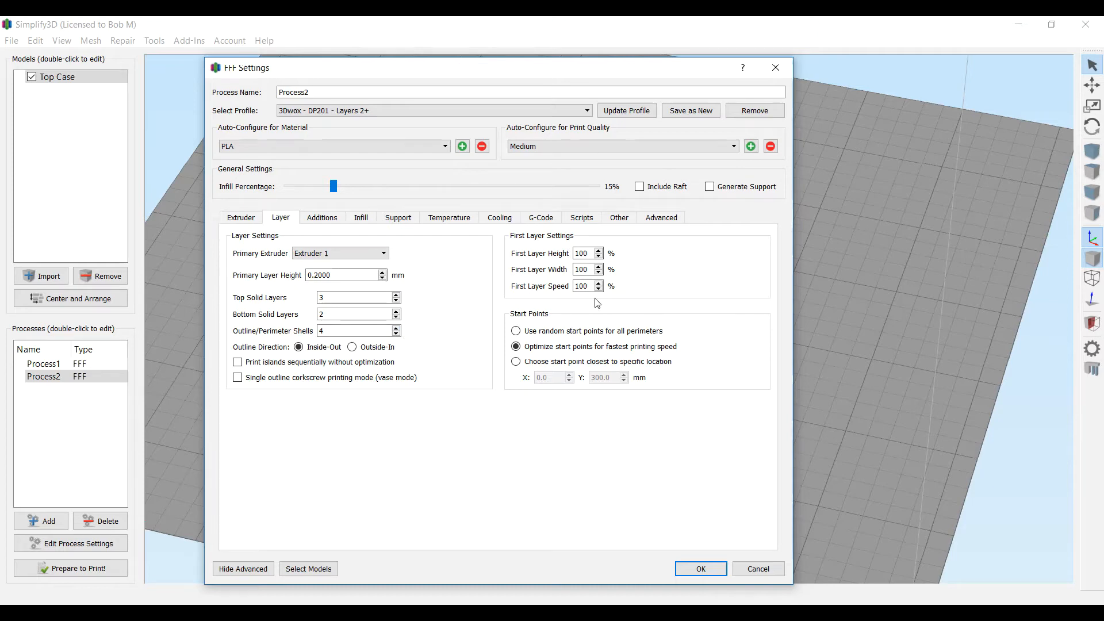
left_click(328, 219)
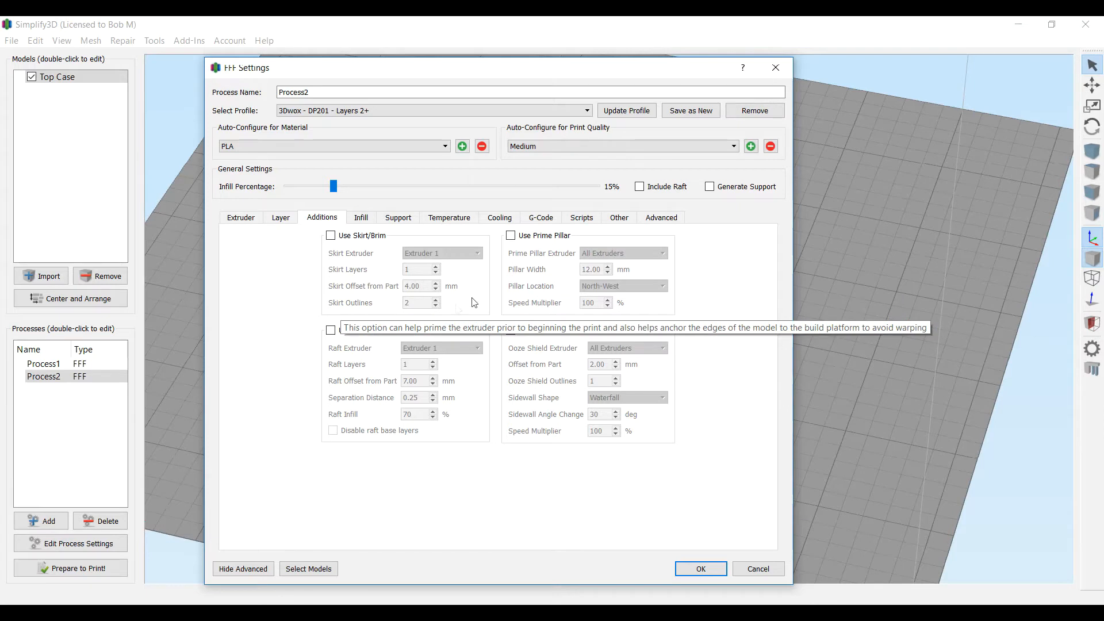
left_click(361, 218)
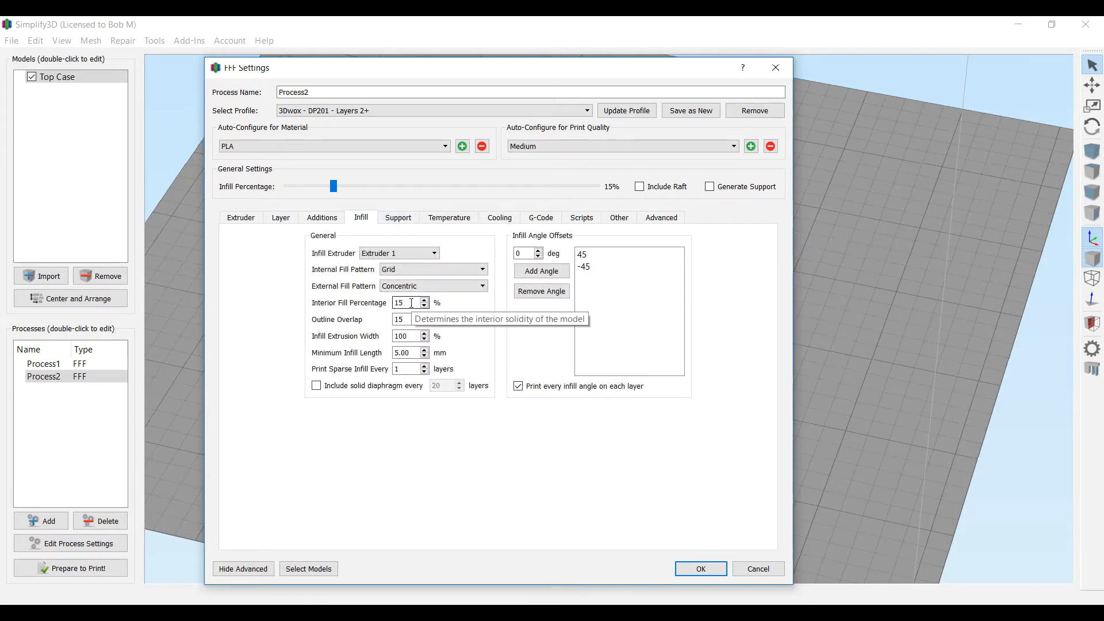
Examine the support, temperature, cooling, G-code and starting script settings of Process2
left_click(396, 218)
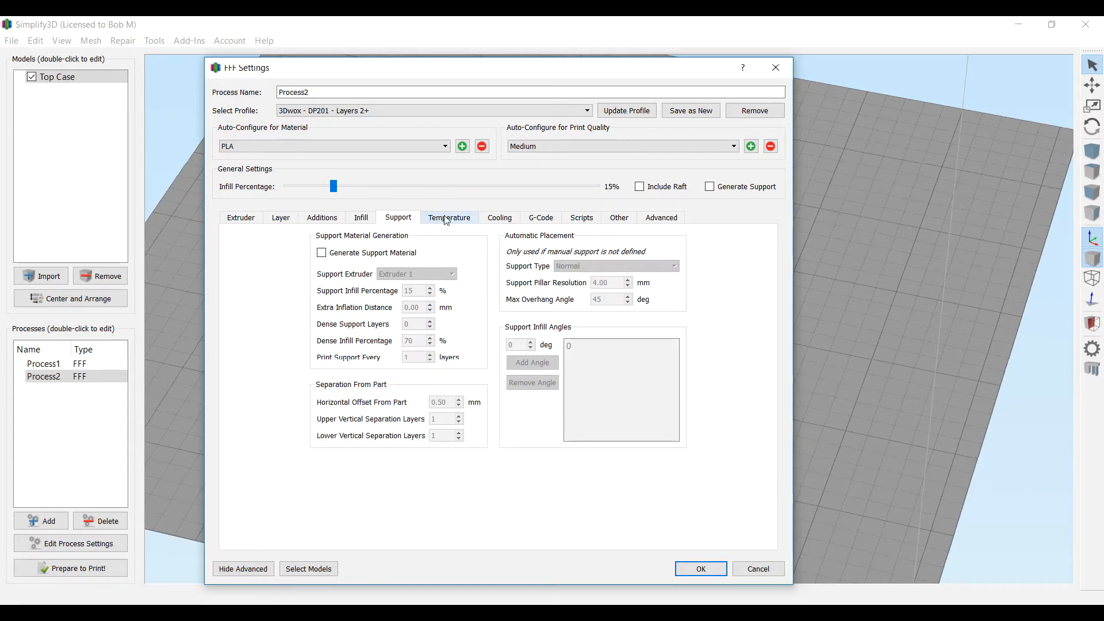
left_click(453, 219)
left_click(499, 218)
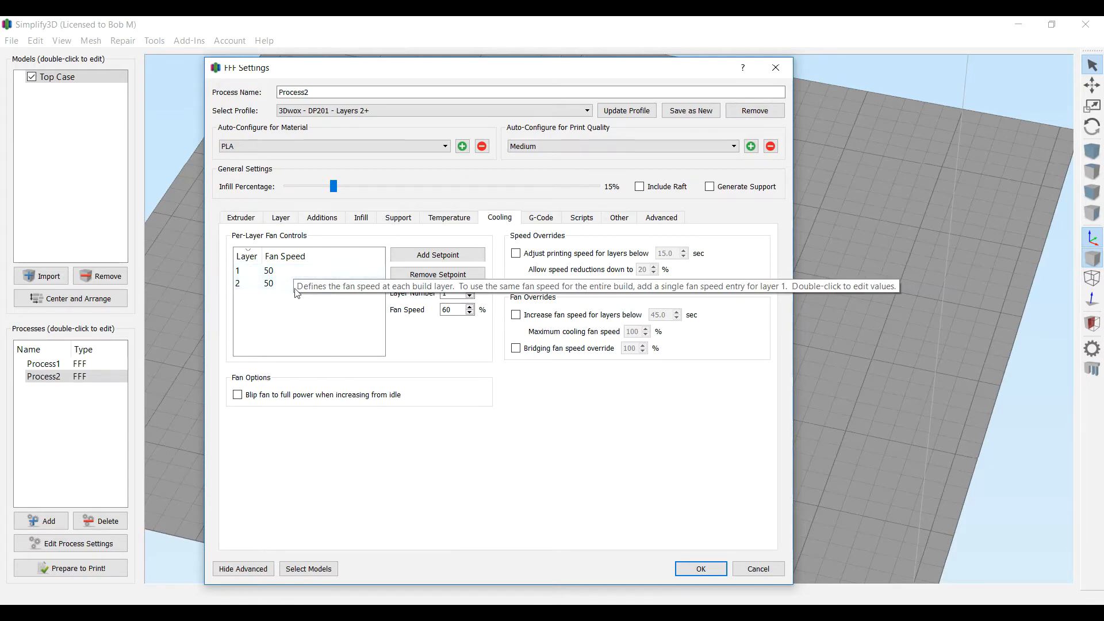
left_click(552, 218)
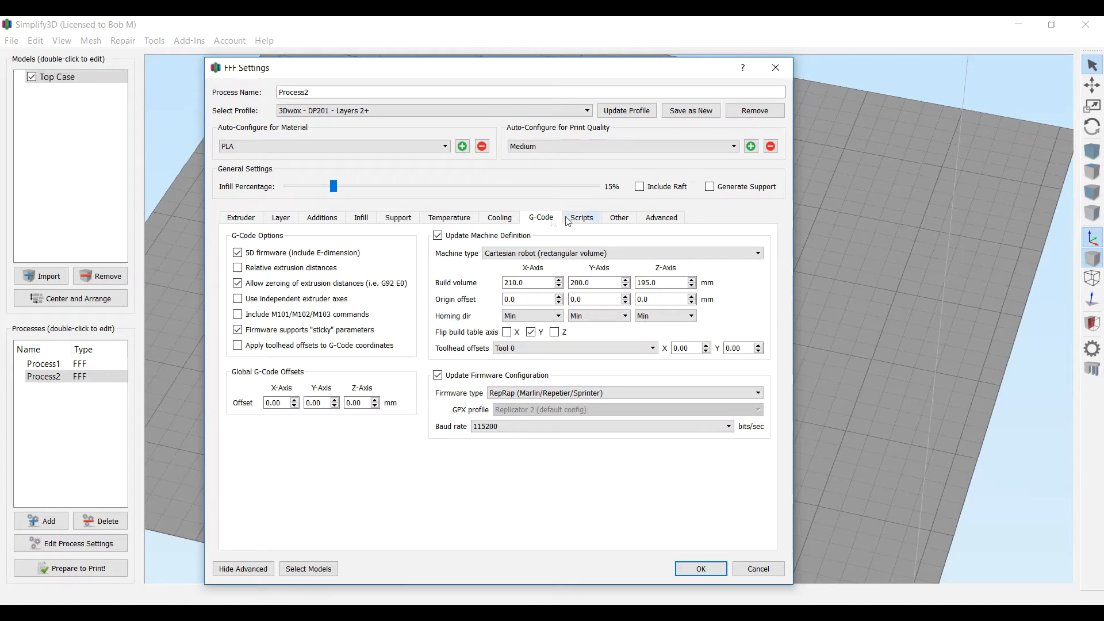
left_click(572, 220)
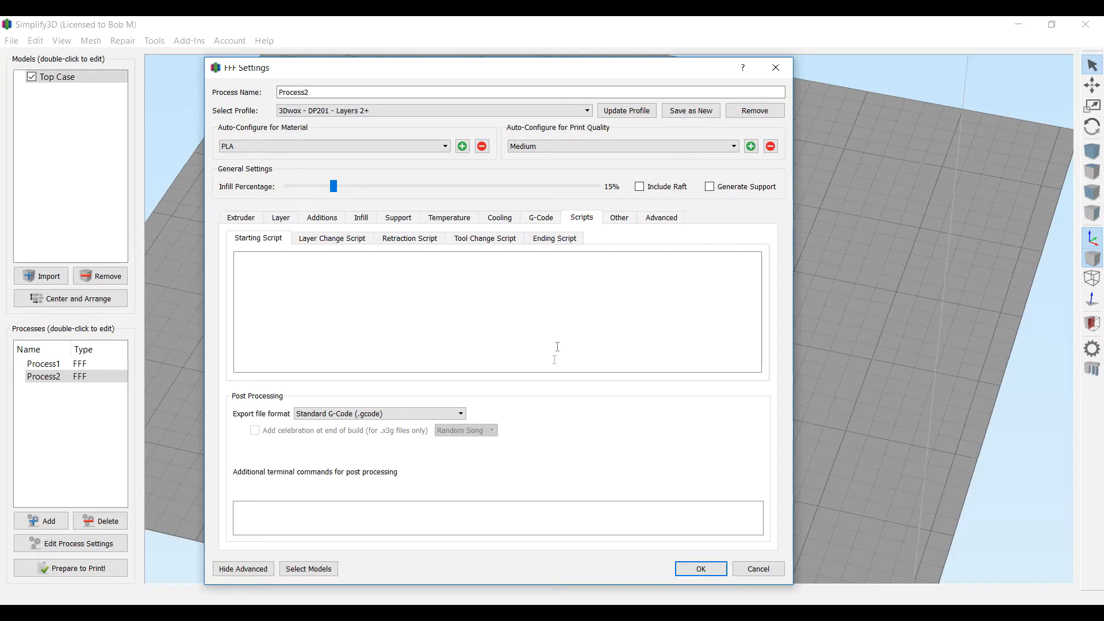
Review the ending script, speeds and start-printing height of Process2, and accept its settings
left_click(560, 242)
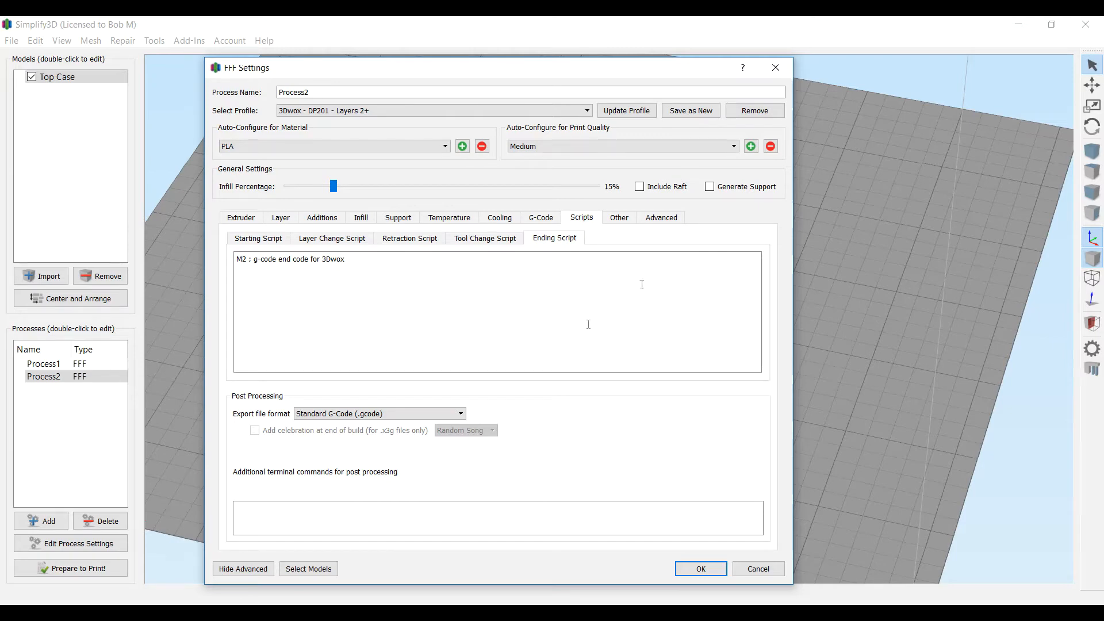
left_click(618, 217)
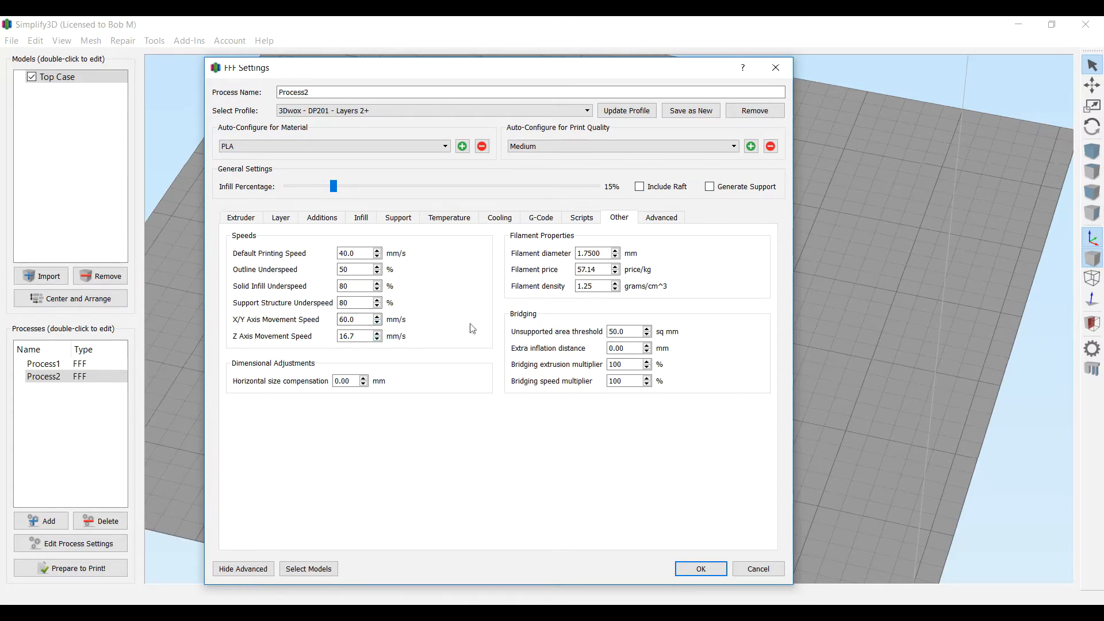
left_click(661, 218)
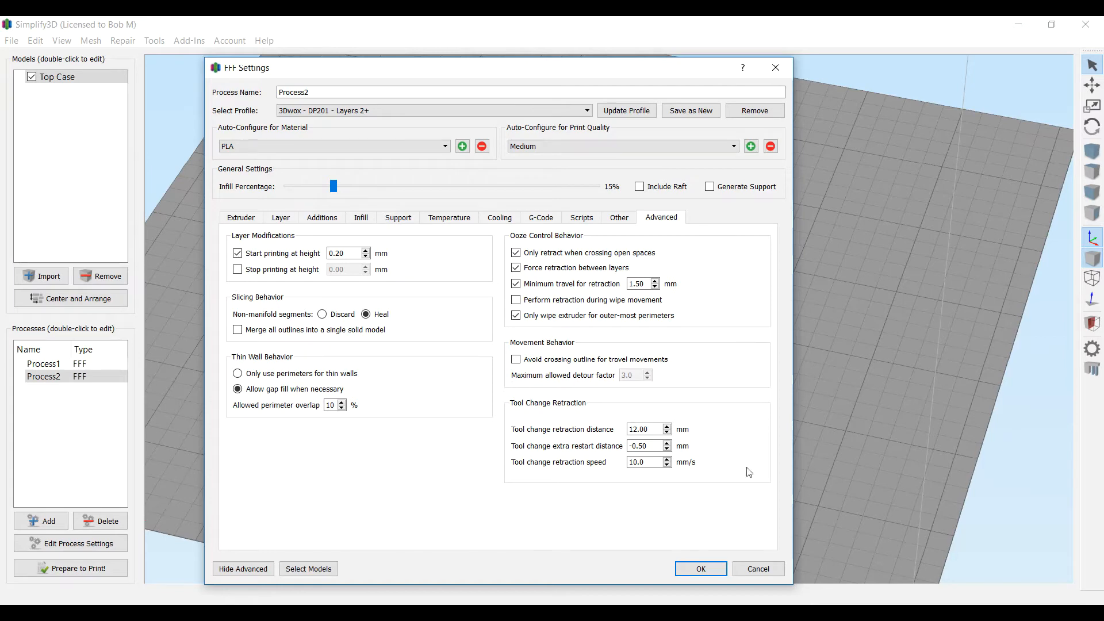
left_click(701, 568)
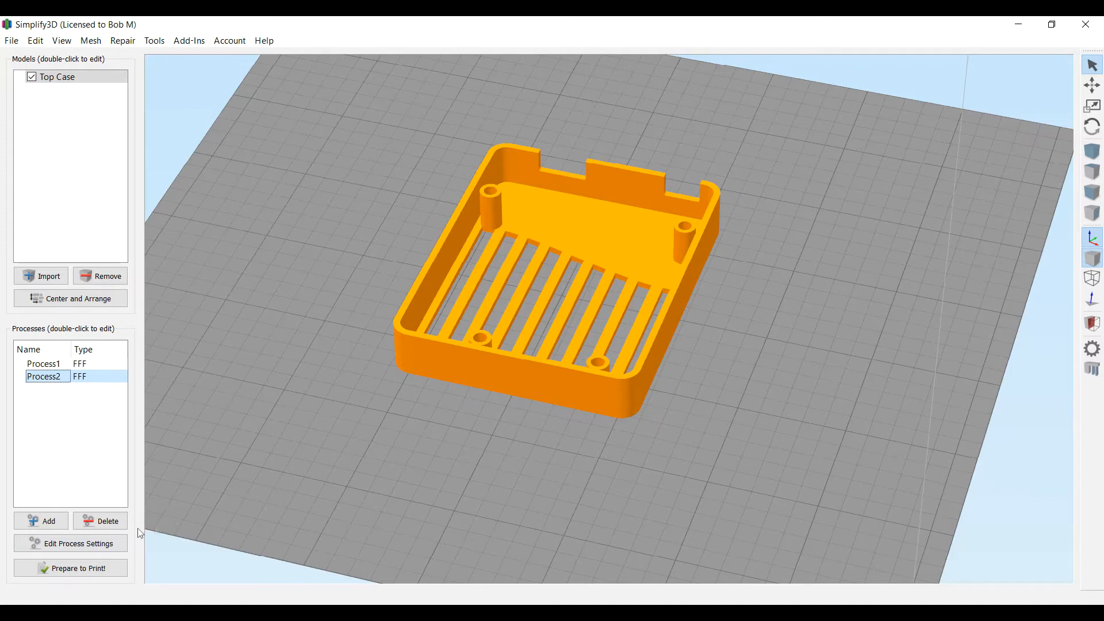
Prepare the print with both Process1 and Process2 in continuous layer-by-layer mode and inspect the toolpath preview from several angles
left_click(64, 570)
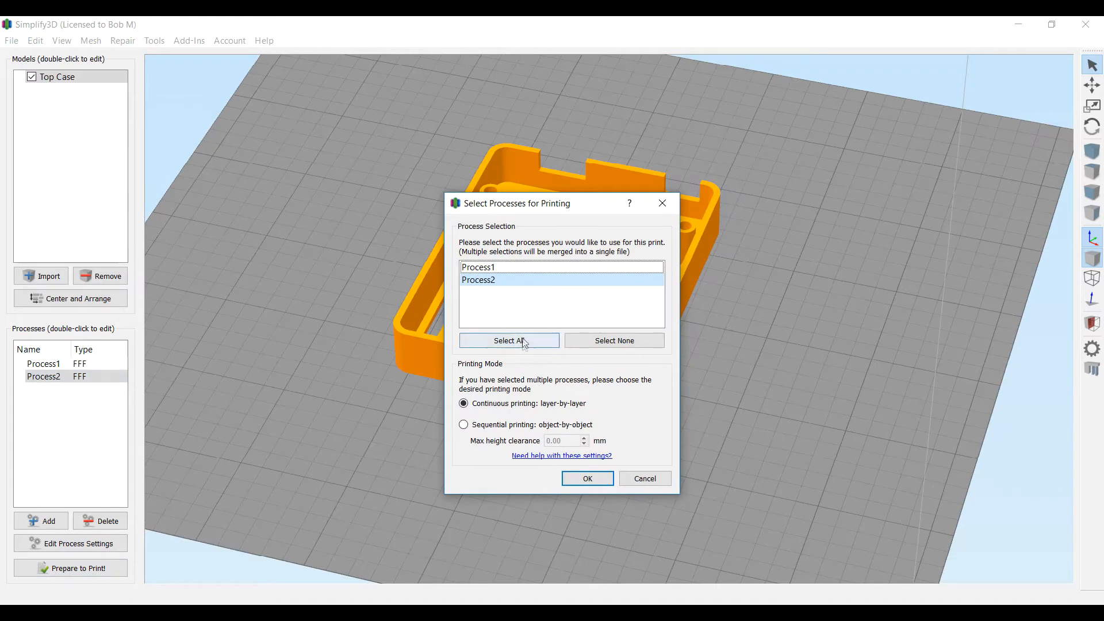
left_click(509, 340)
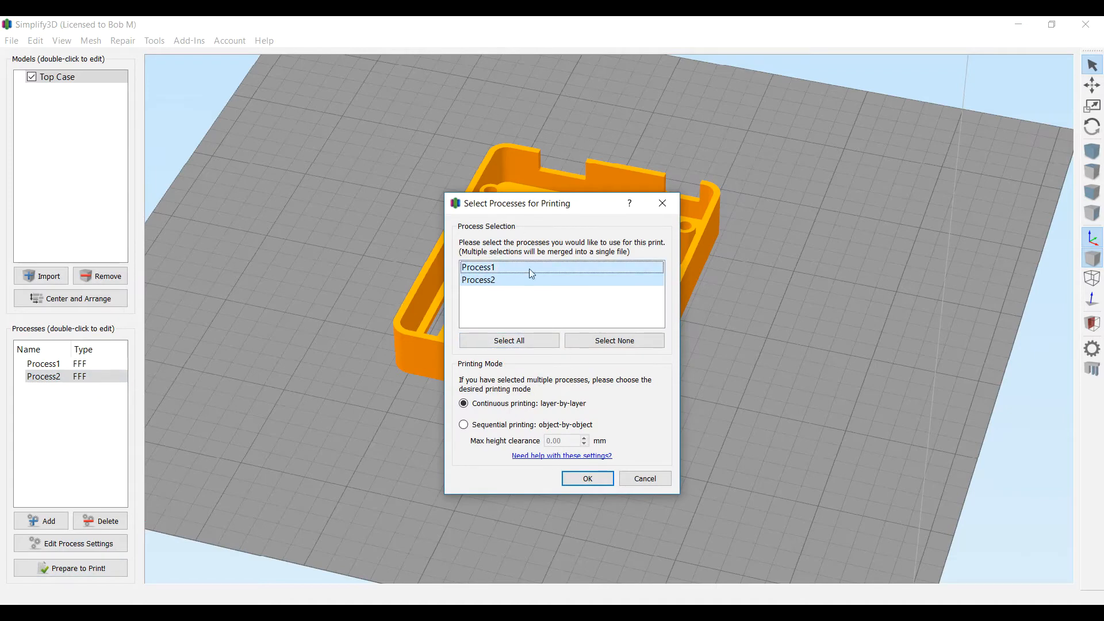
left_click(589, 479)
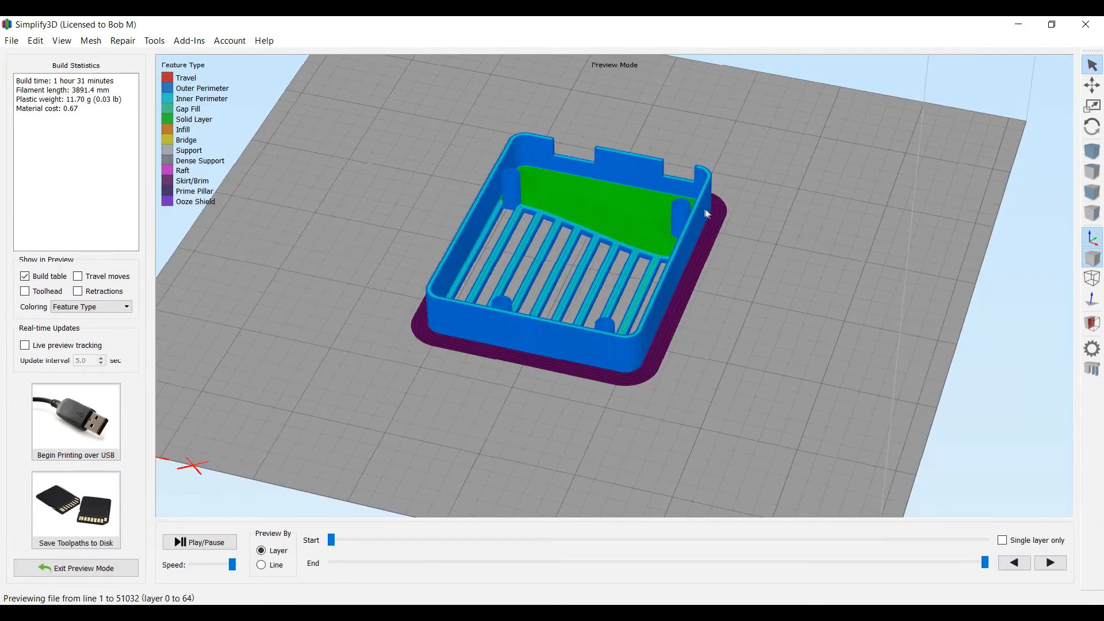
left_click_drag(541, 349, 558, 269)
left_click_drag(570, 225, 565, 248)
left_click_drag(782, 281, 781, 315)
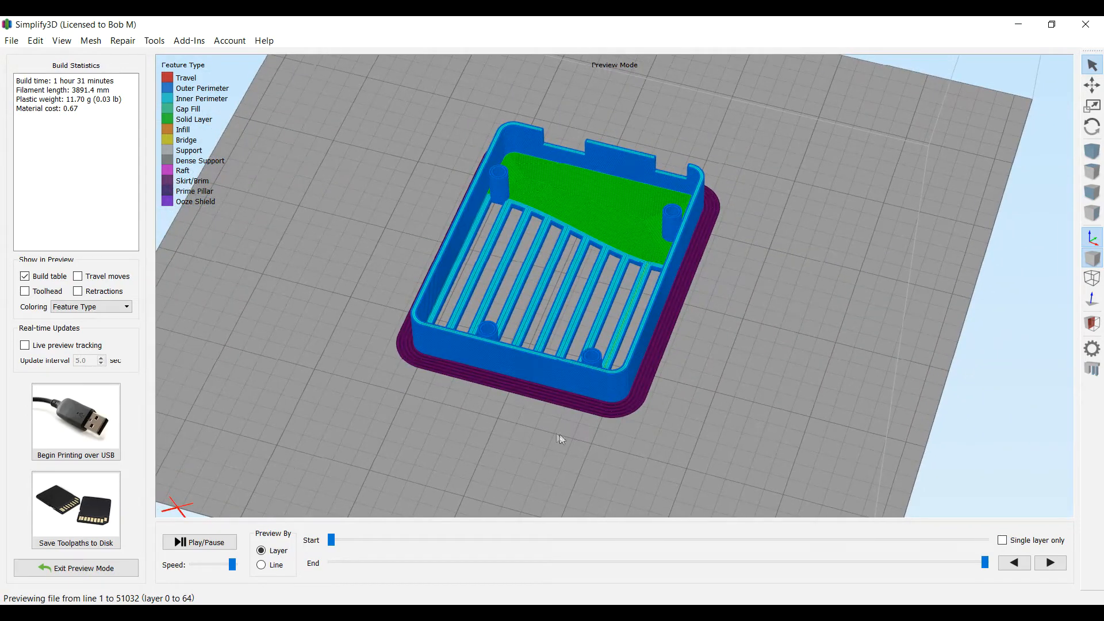
left_click_drag(983, 559, 1018, 565)
Enable a Z-axis cross section of the preview and raise it from 0 to 0.20 mm to examine the first layer
left_click(61, 40)
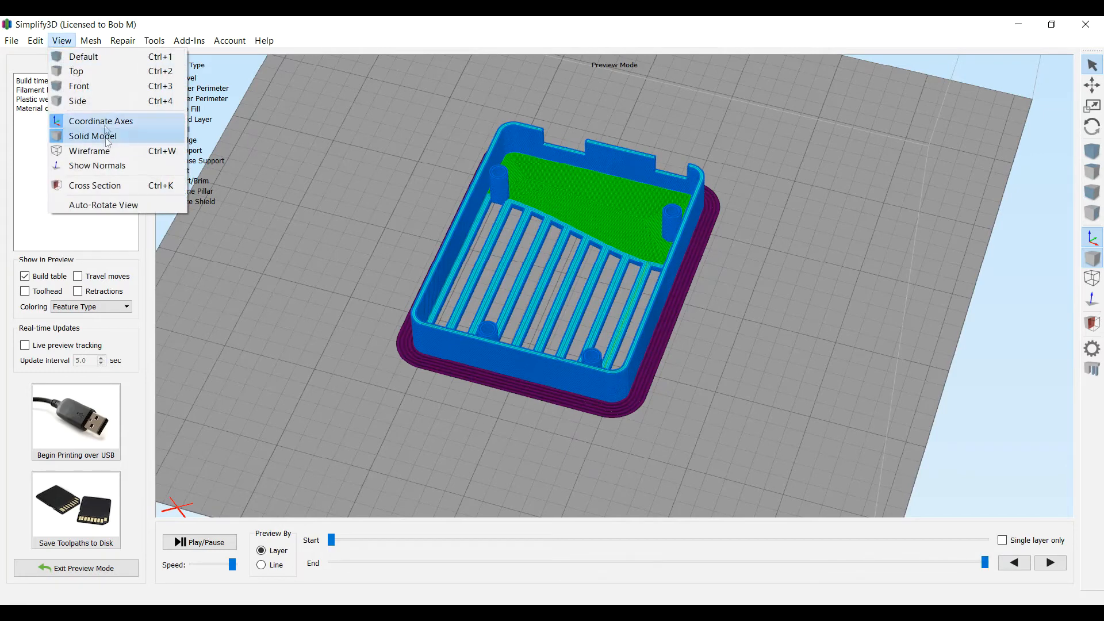
left_click(106, 184)
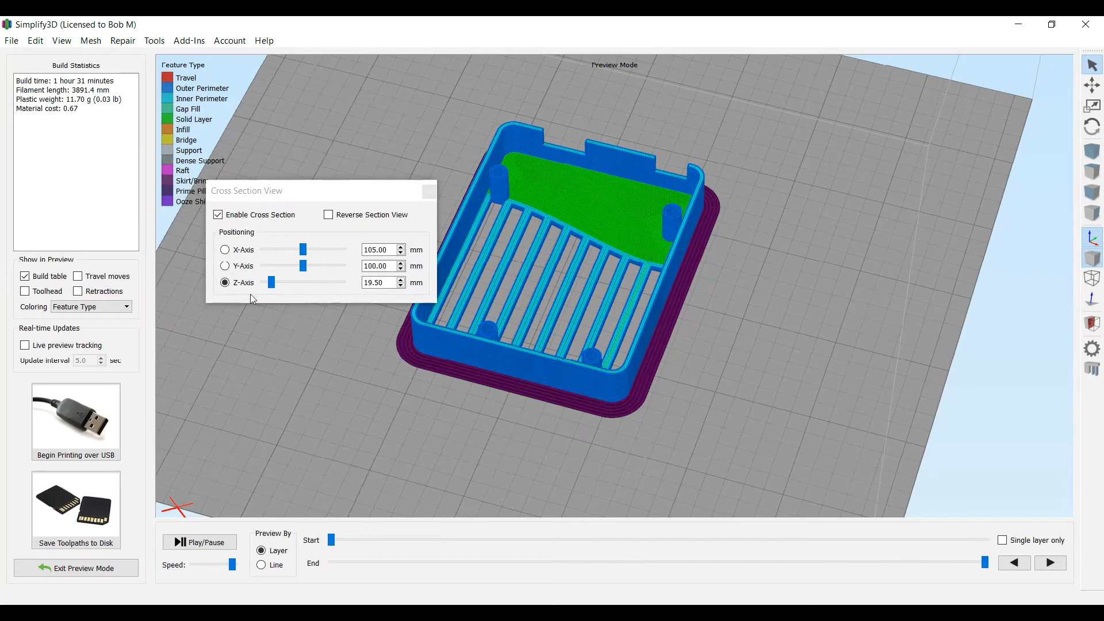
left_click_drag(271, 283, 259, 284)
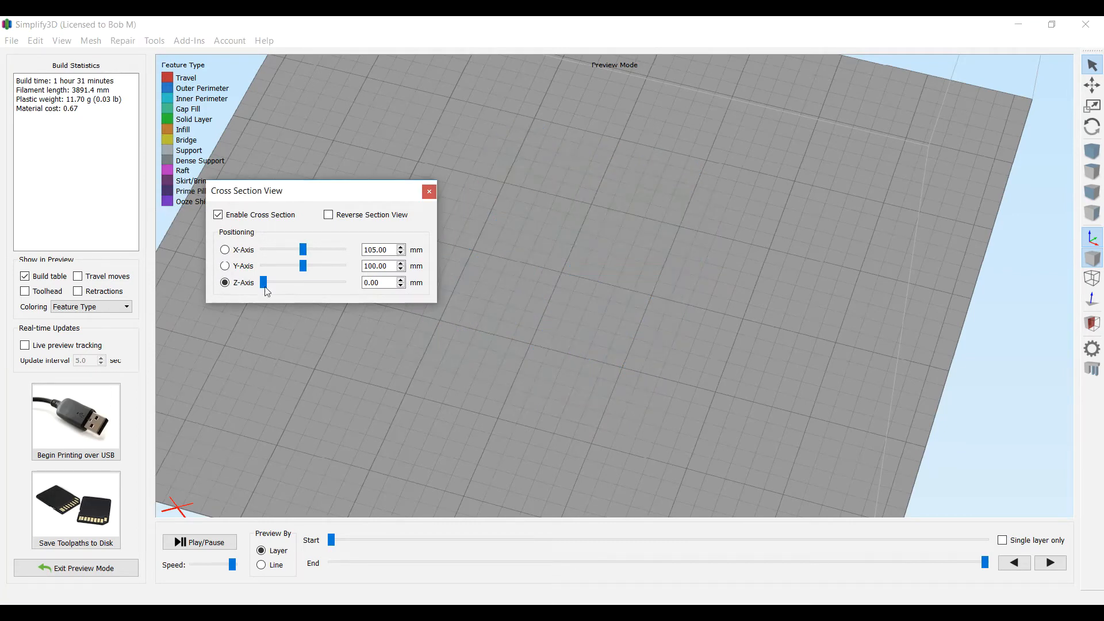
left_click(401, 280)
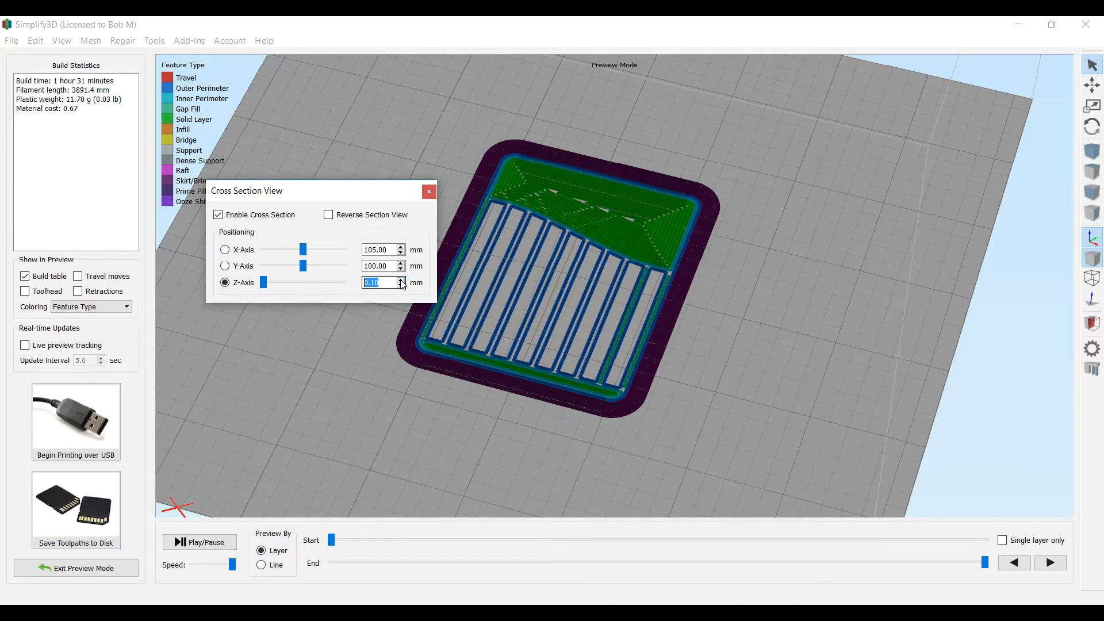
left_click(400, 280)
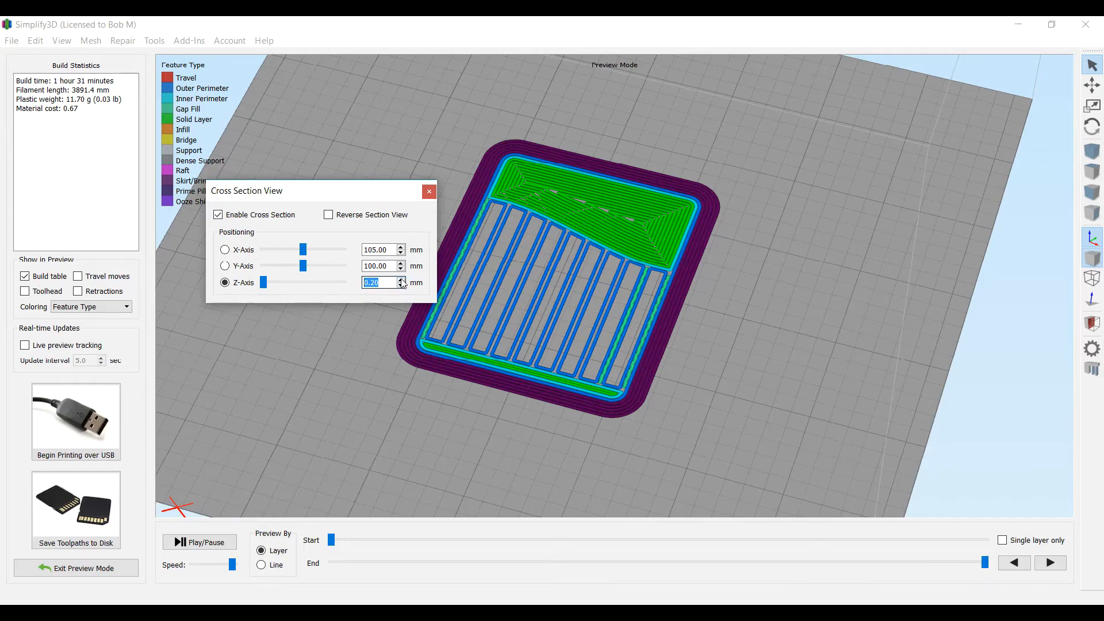
Raise the Z cross section to 0.40 mm and return it to 0.20 mm to compare the second layer with the first
left_click(400, 279)
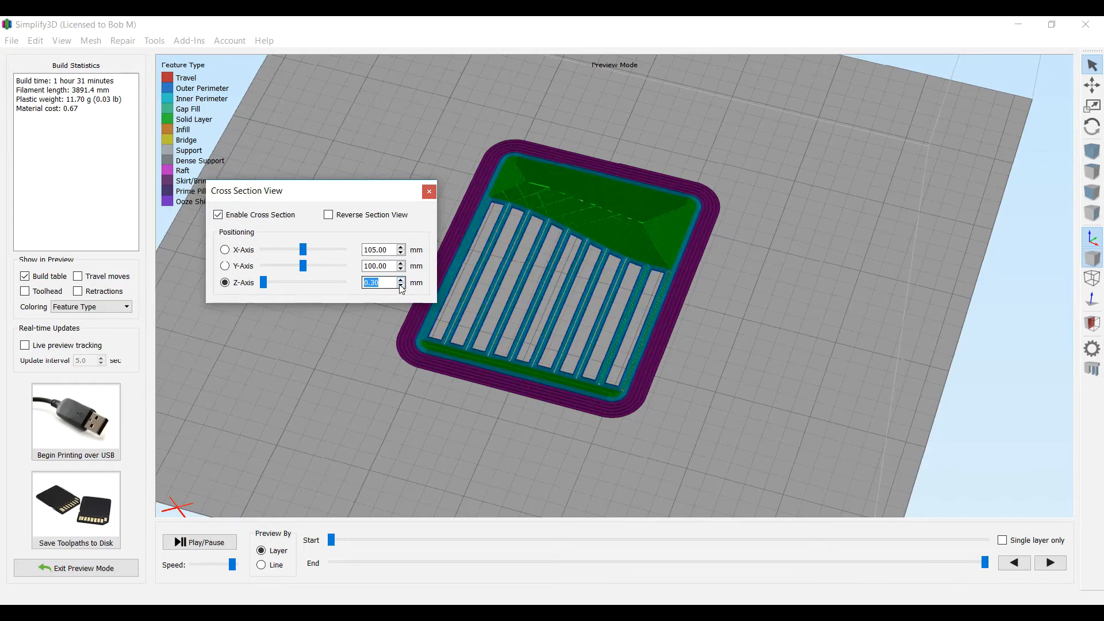
scroll(575, 242, "up", 5)
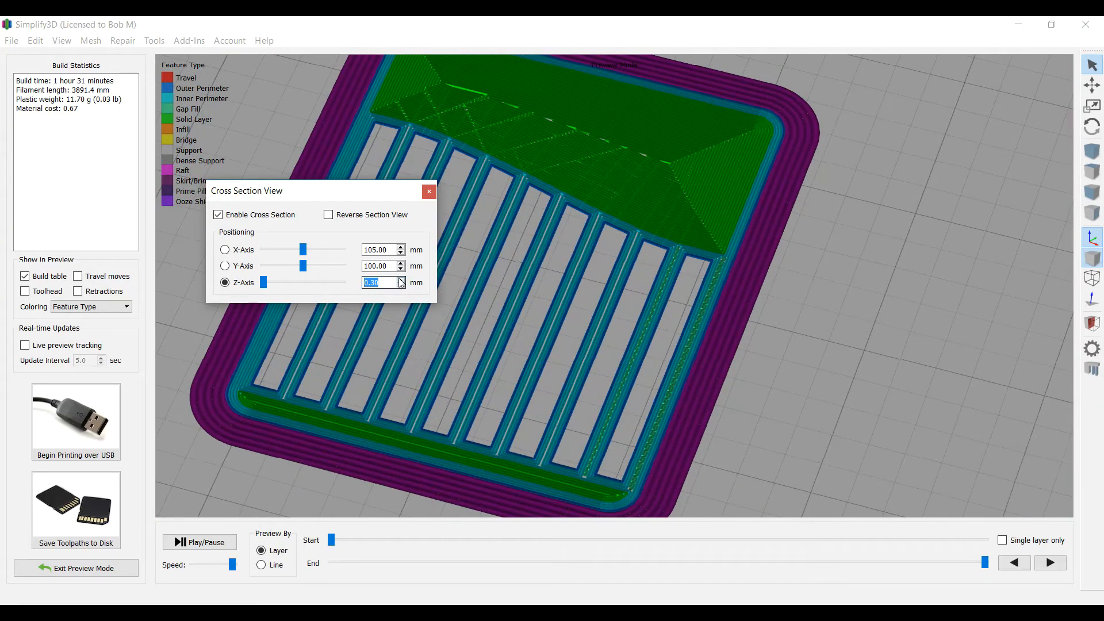
left_click(400, 279)
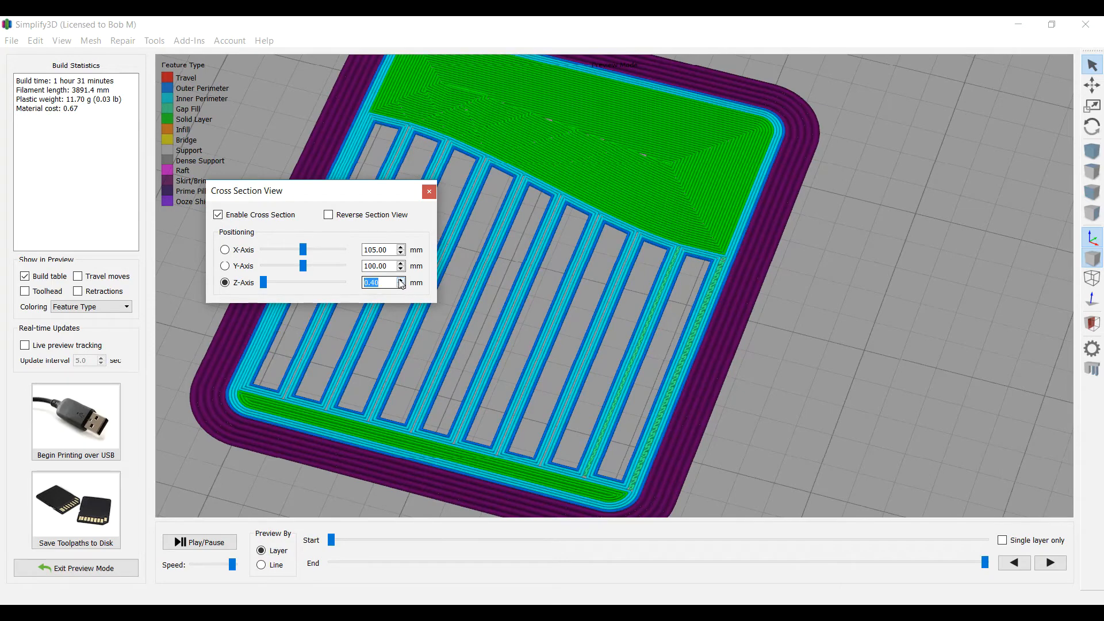
left_click(401, 286)
left_click(401, 286)
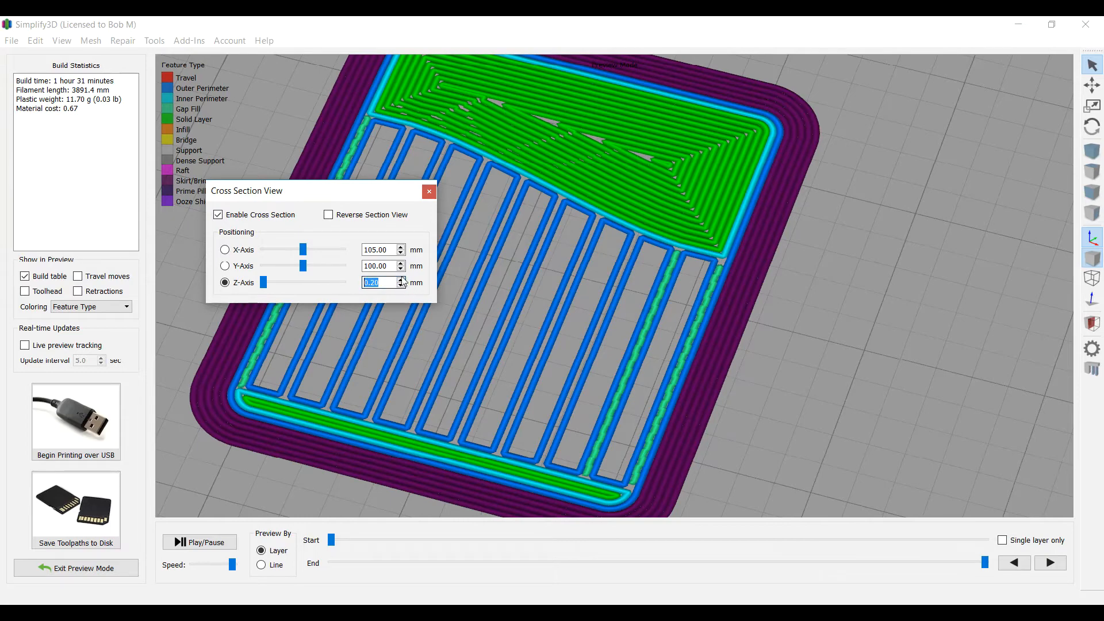
Raise the Z cross section gradually to 4.10 mm to examine the remaining layers, and close the cross-section view
scroll(402, 280, "up", 7)
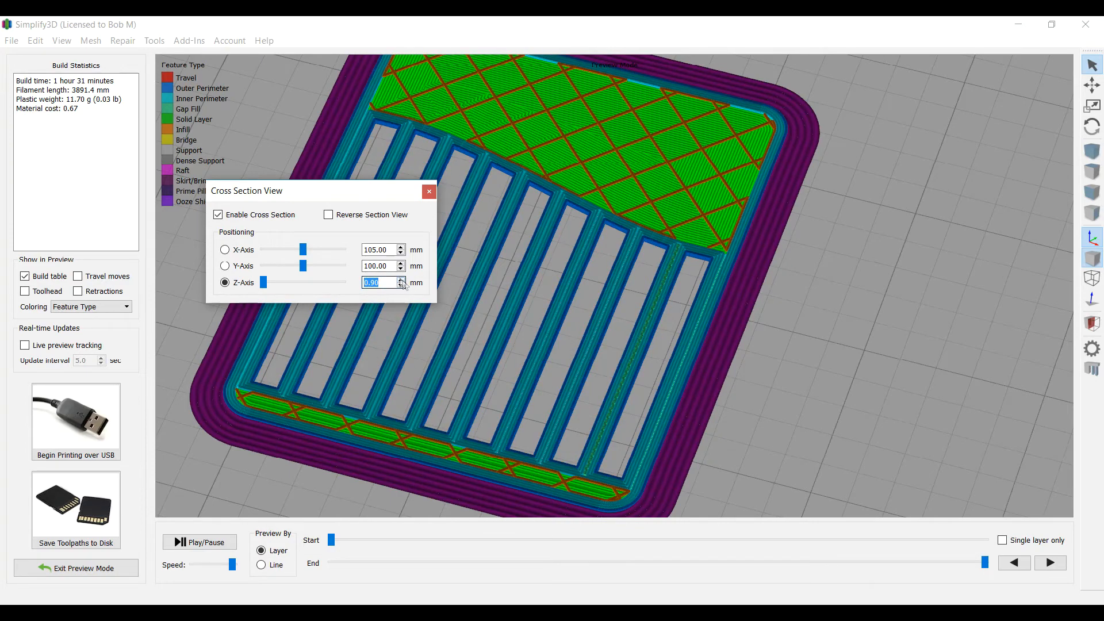
scroll(400, 281, "up", 9)
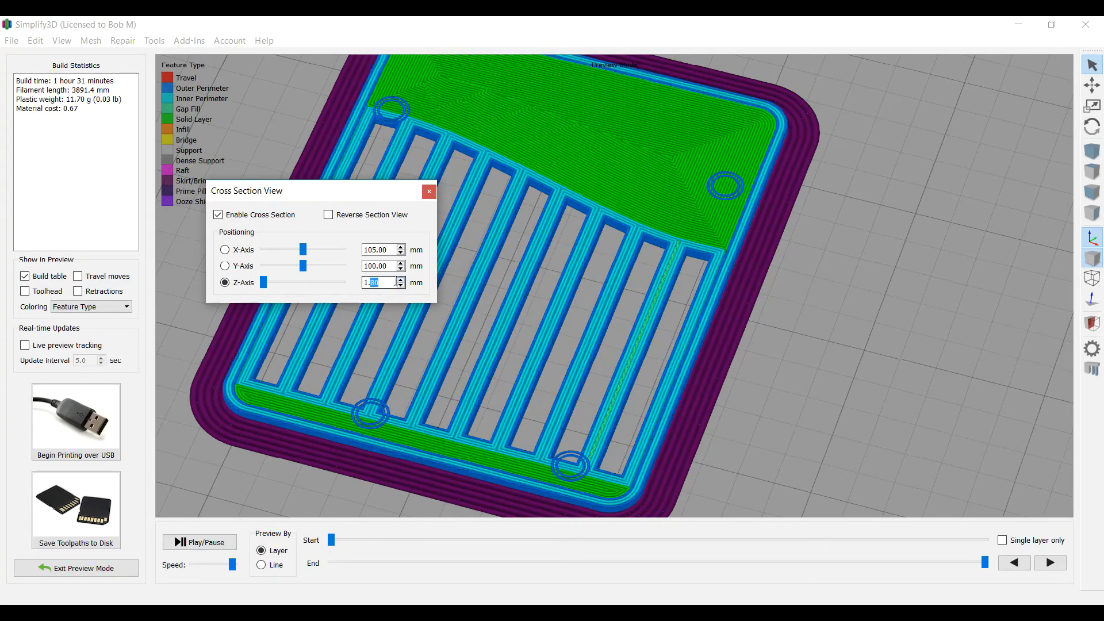
scroll(401, 282, "up", 12)
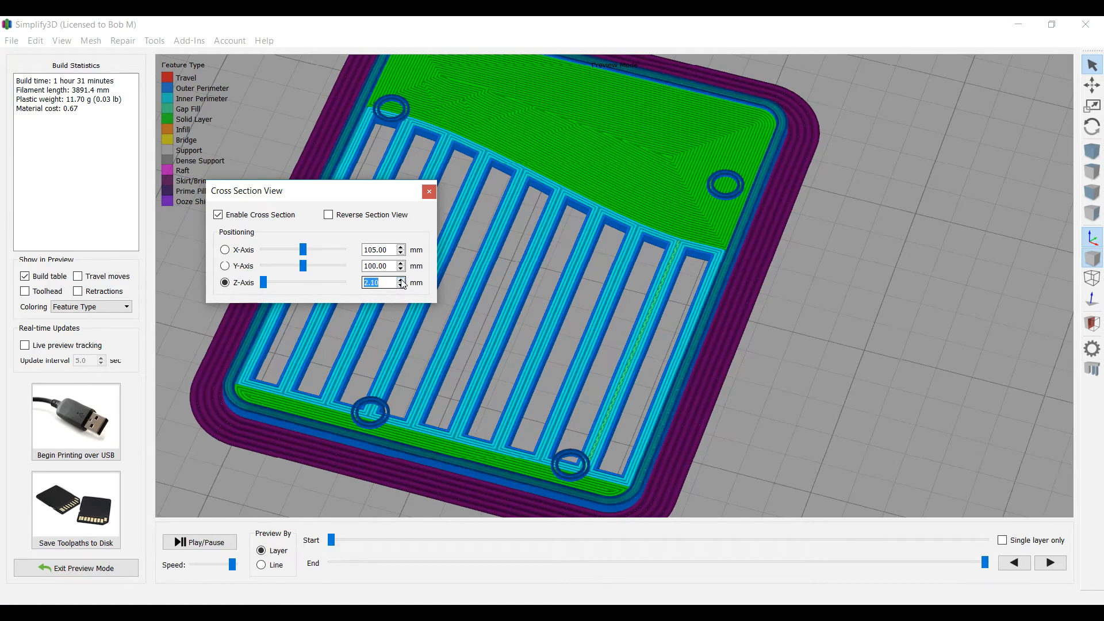
scroll(401, 283, "up", 11)
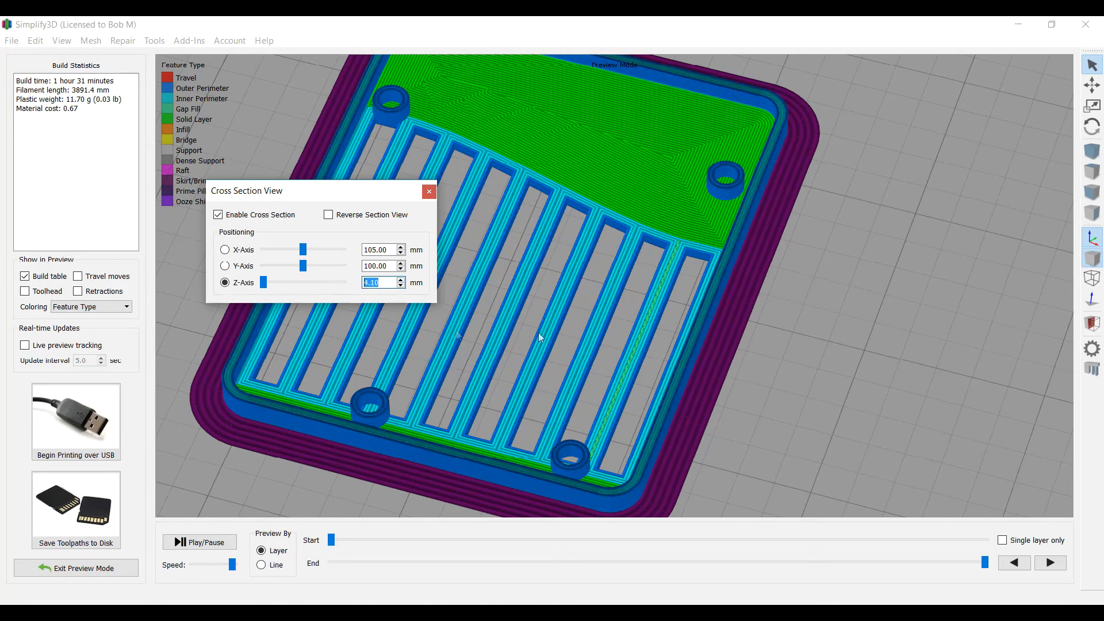
left_click(433, 196)
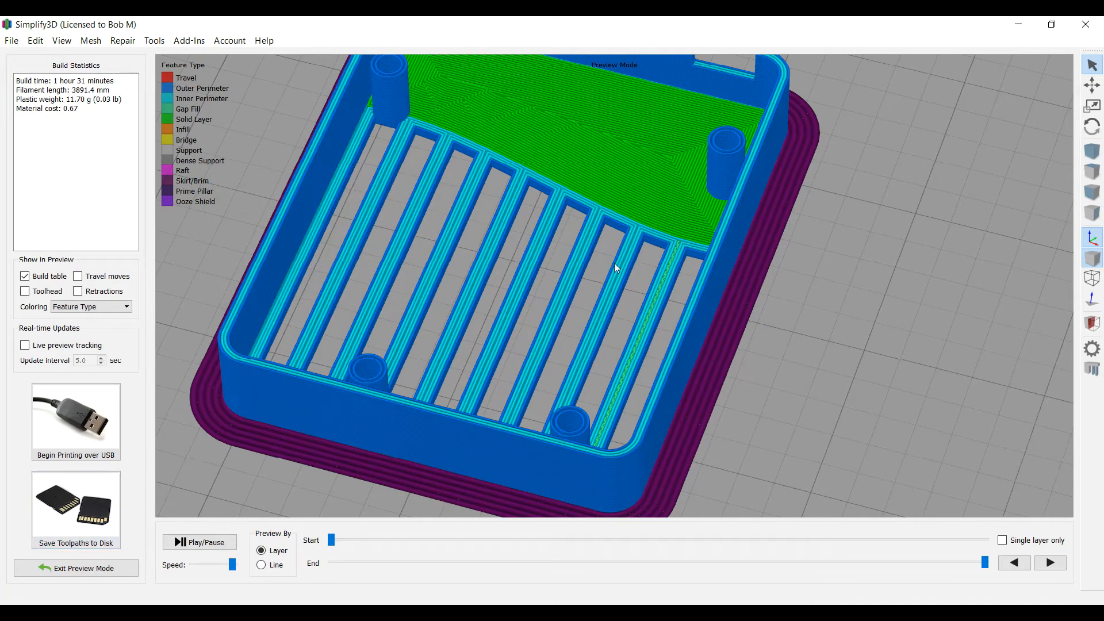
Save the toolpaths to disk as Top Case.gcode in the Downloads folder
left_click(98, 500)
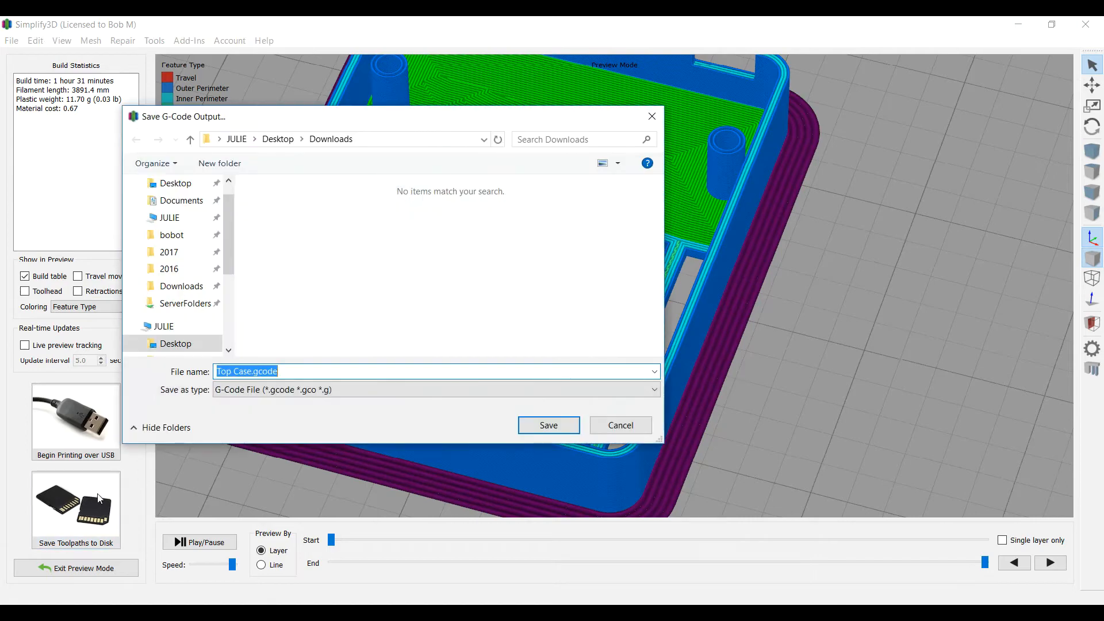
scroll(190, 230, "down", 1)
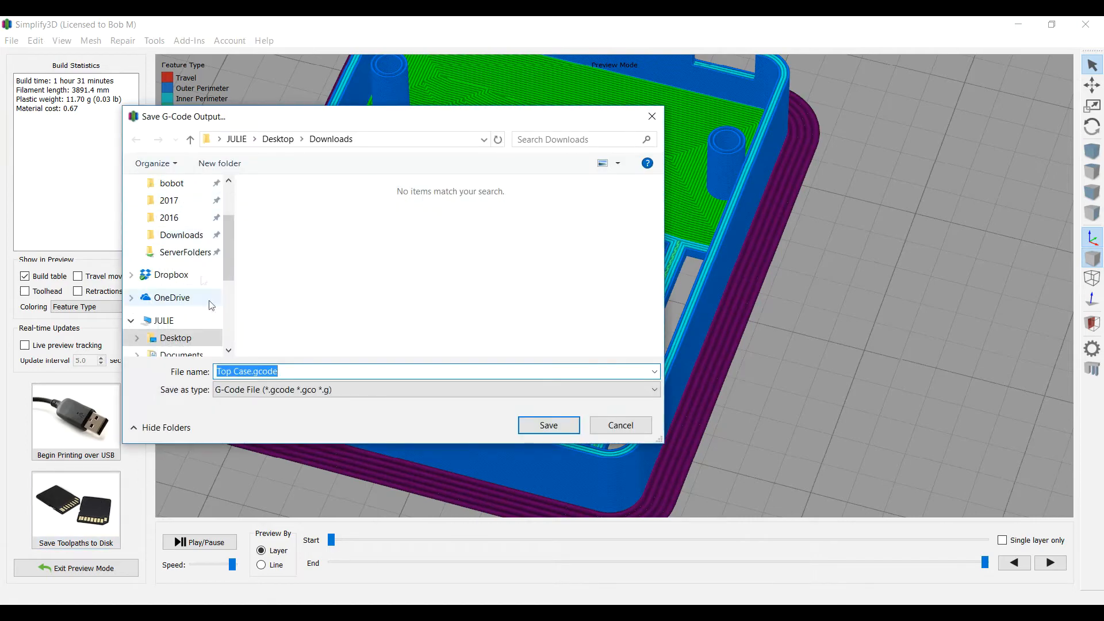
left_click(190, 234)
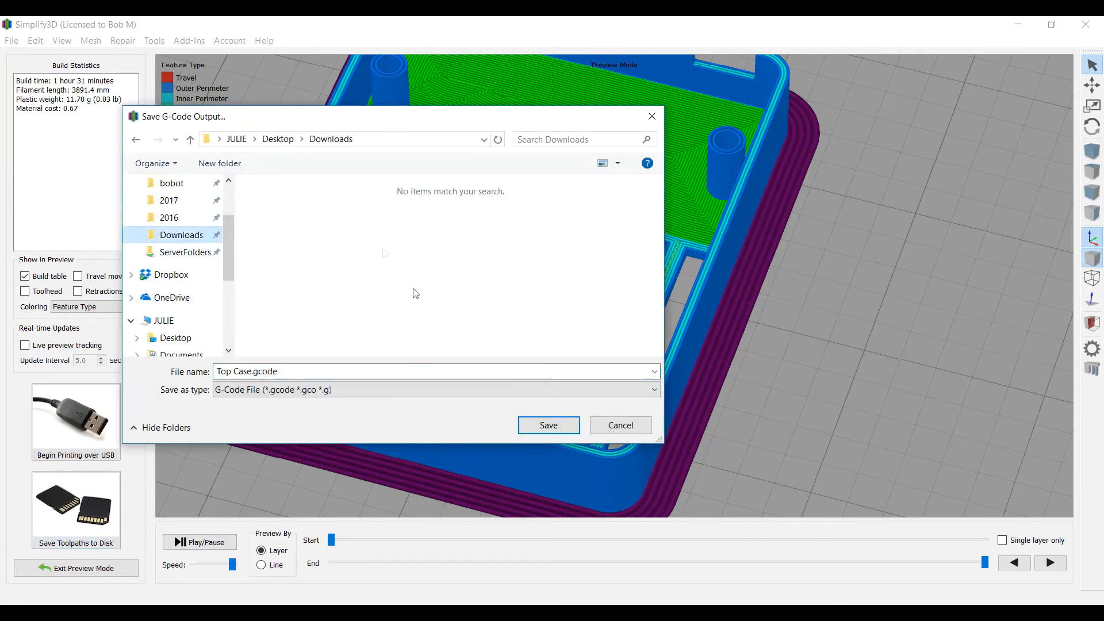
left_click(561, 433)
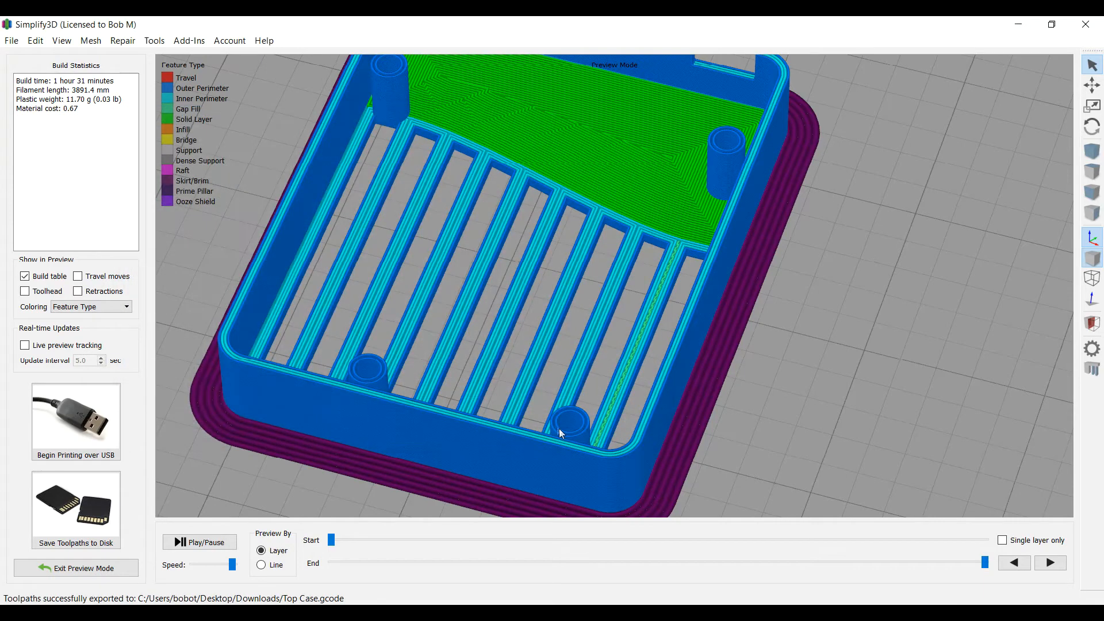
Launch 3DWOX Desktop and continue past the missing-disk error
key("super")
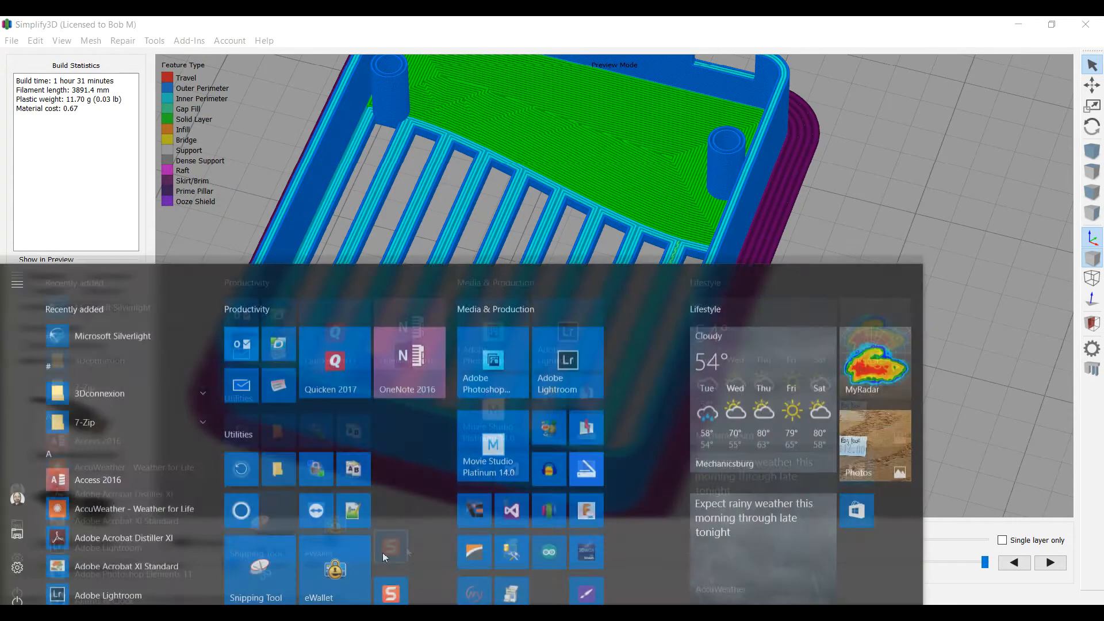
left_click(592, 490)
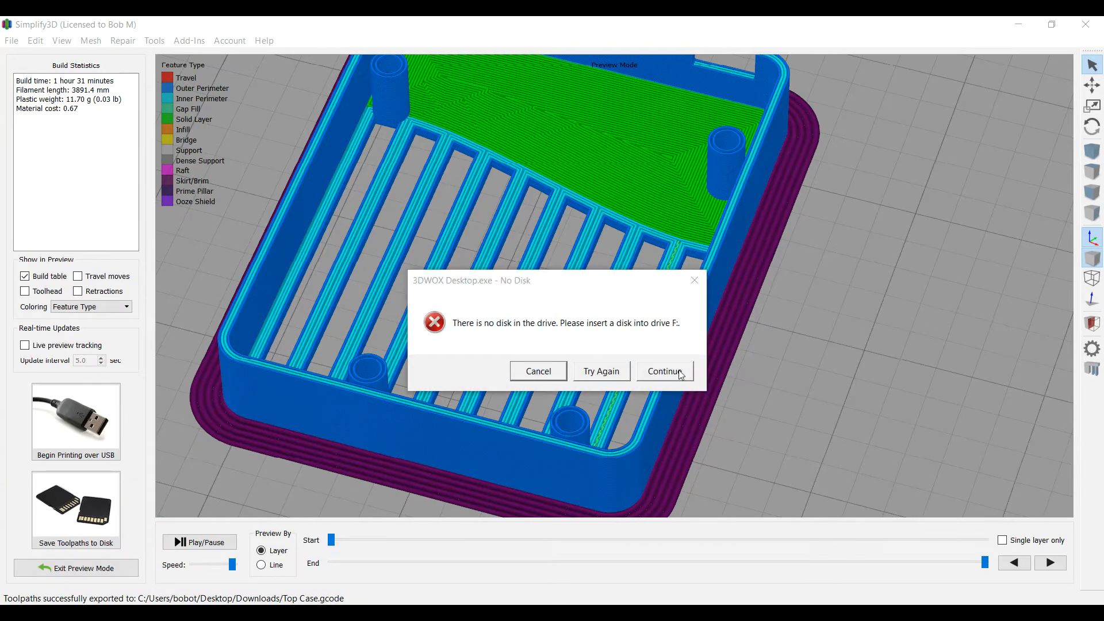
left_click(664, 371)
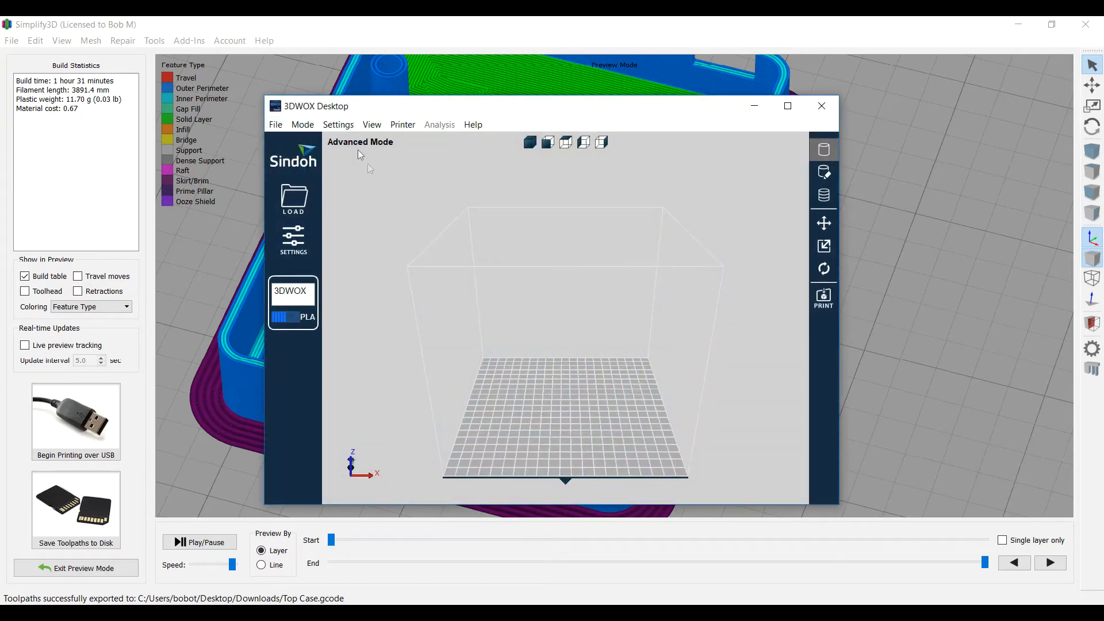
Open the G-code file Top Case.gcode from the Downloads folder in 3DWOX Desktop
left_click(275, 124)
left_click(308, 174)
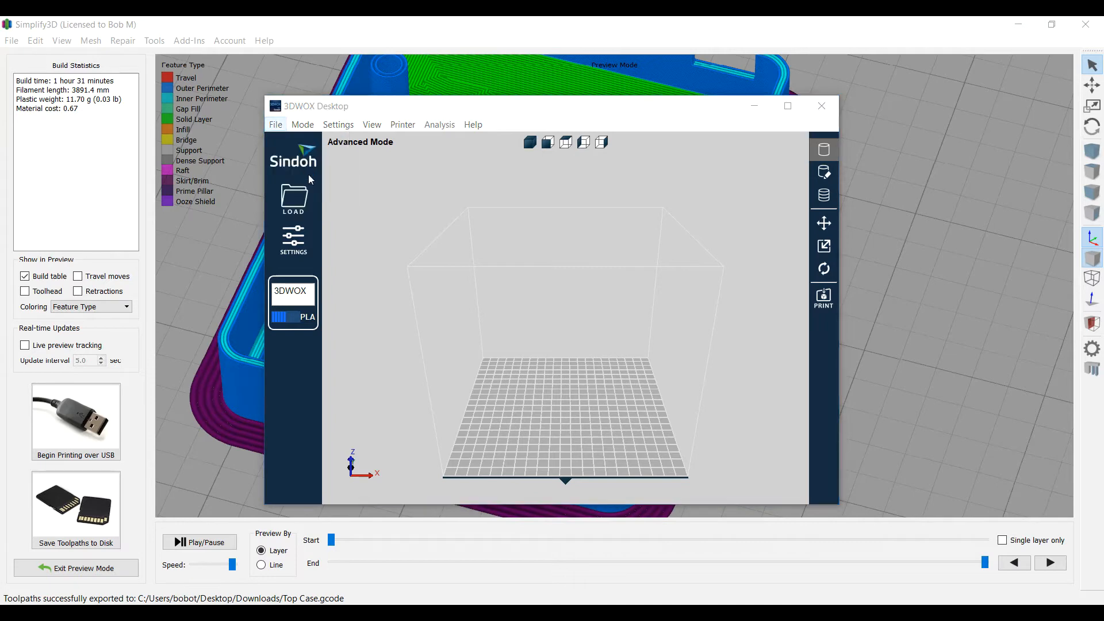
left_click(329, 229)
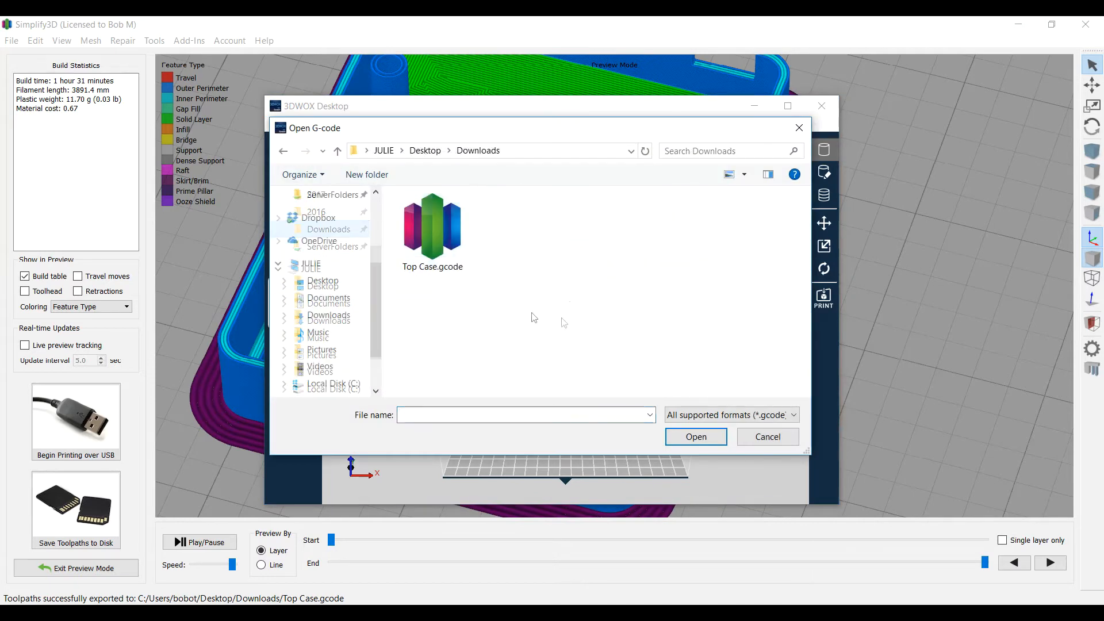
left_click(434, 223)
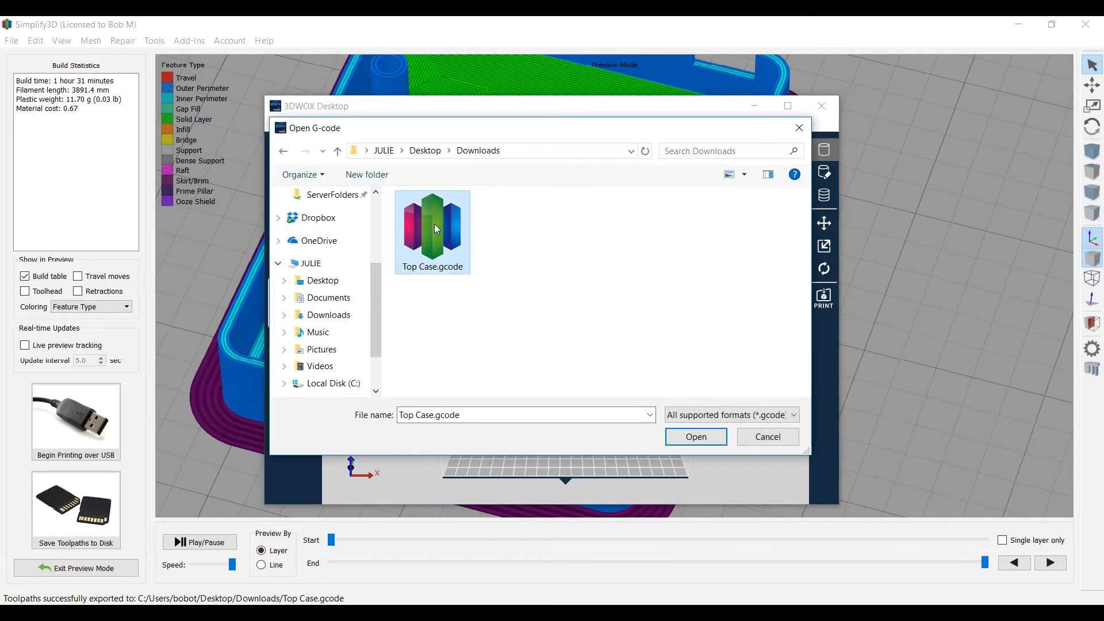
left_click(686, 442)
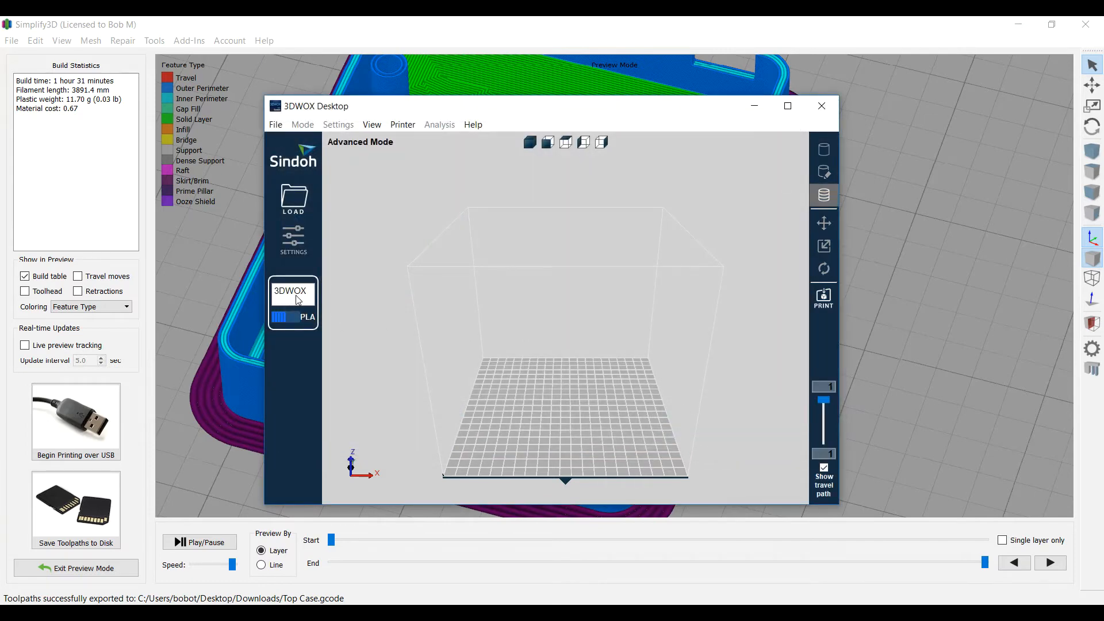
Send the loaded G-code to the 3DWOX printer with PLA material and dismiss the transfer dialog
left_click(826, 297)
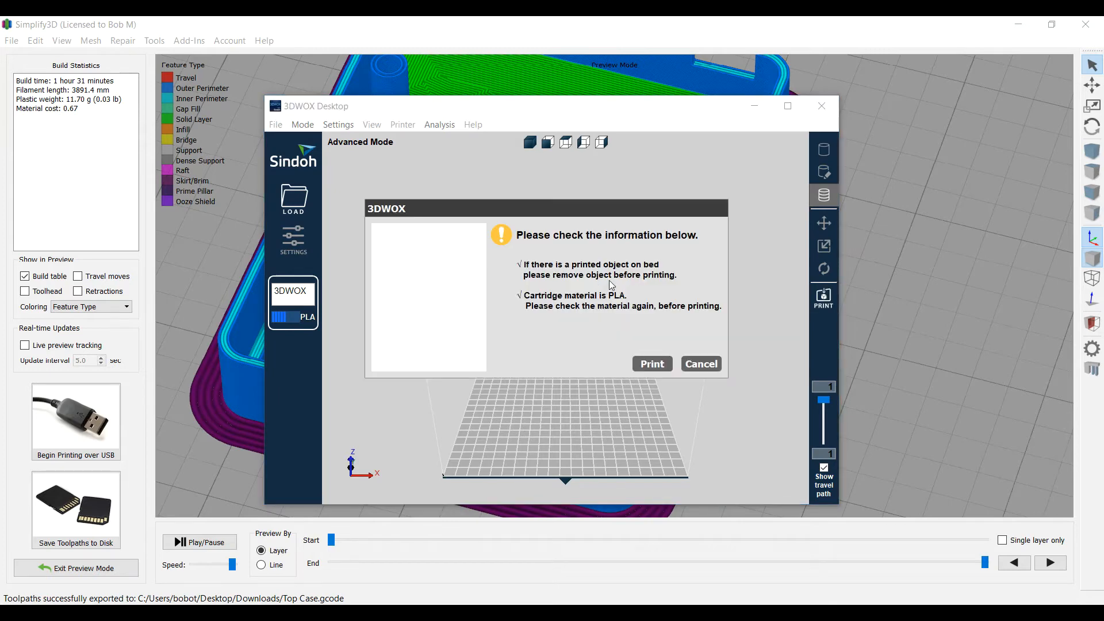
left_click(654, 366)
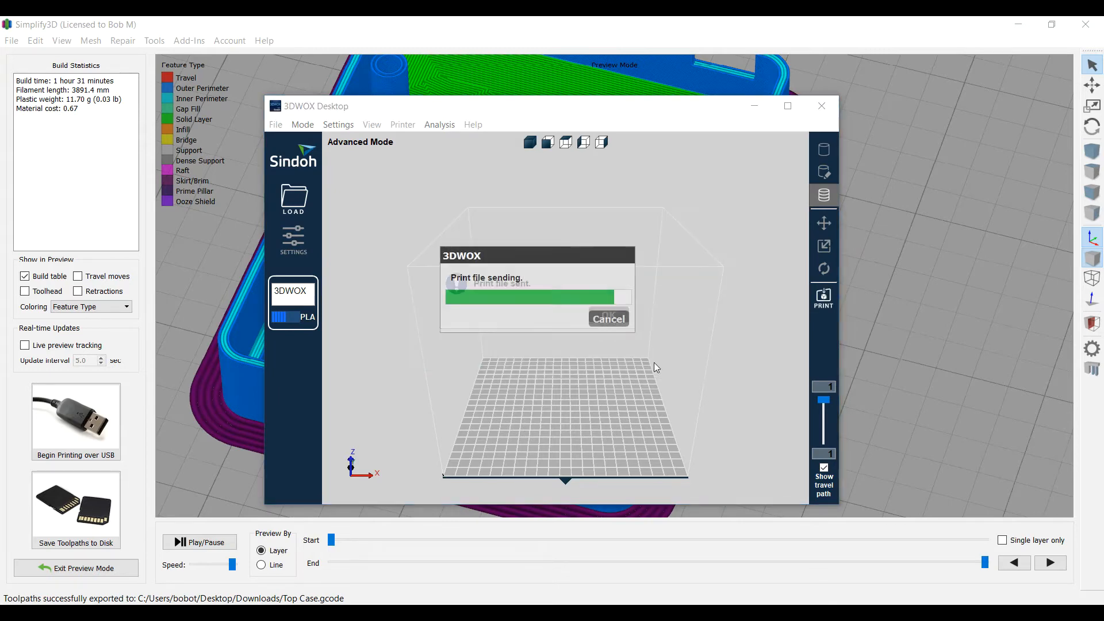
left_click(609, 315)
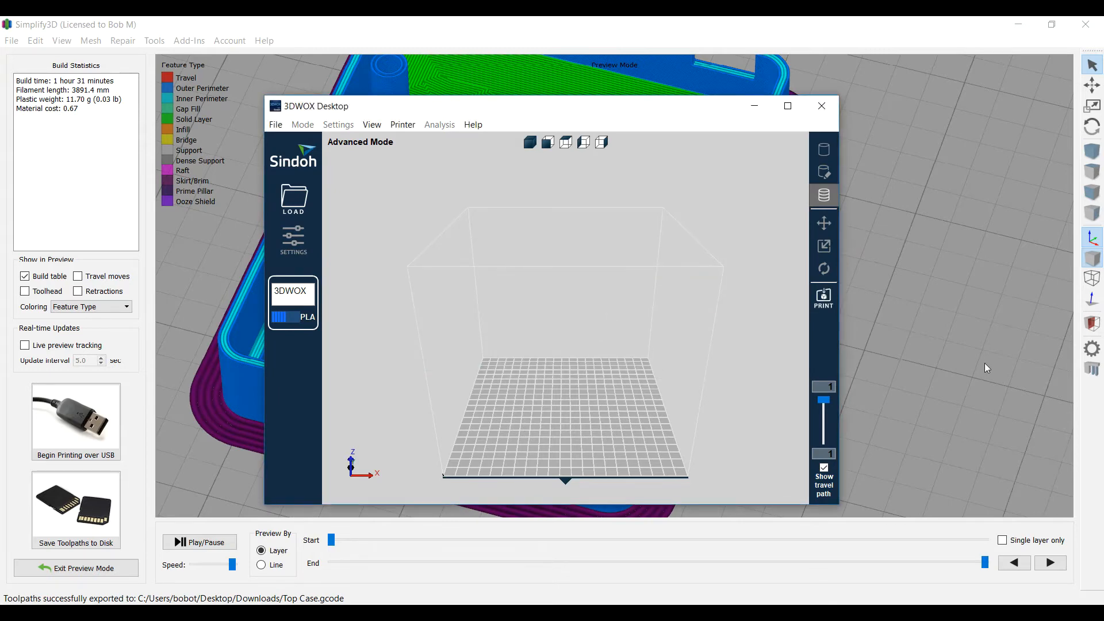